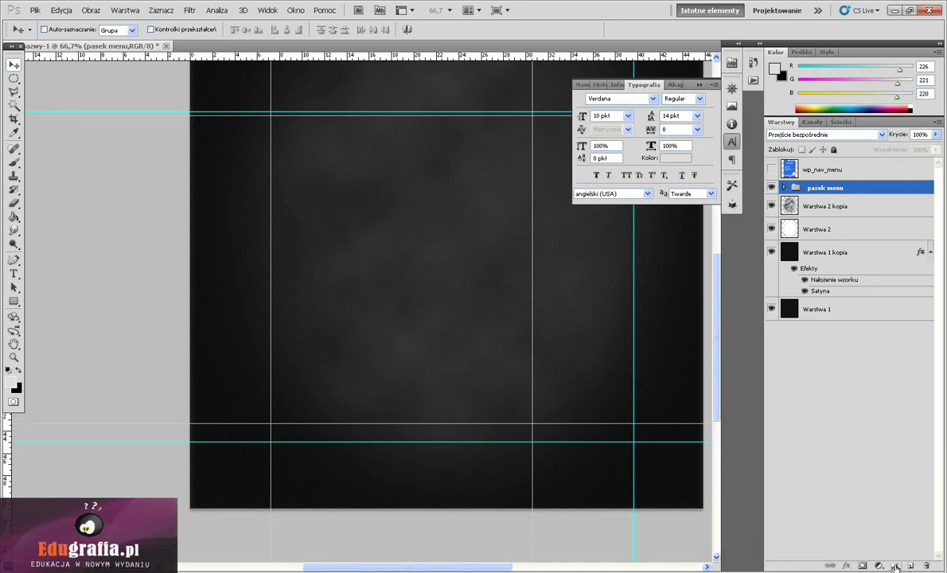
Create a layer group named 'dolny pasek' above pasek menu with an empty layer inside
left_click(895, 567)
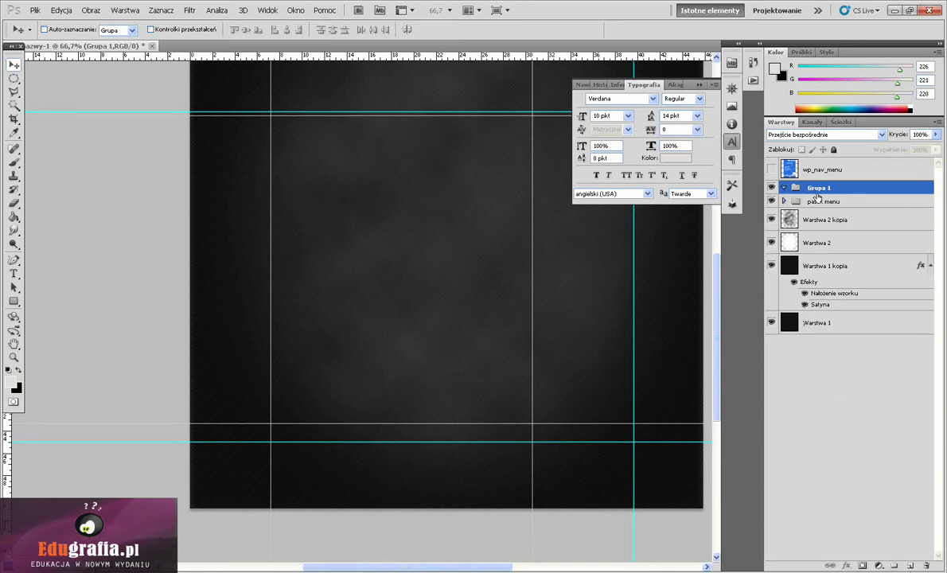
double_click(820, 188)
type("d")
type("pask")
type("k")
left_click(905, 566)
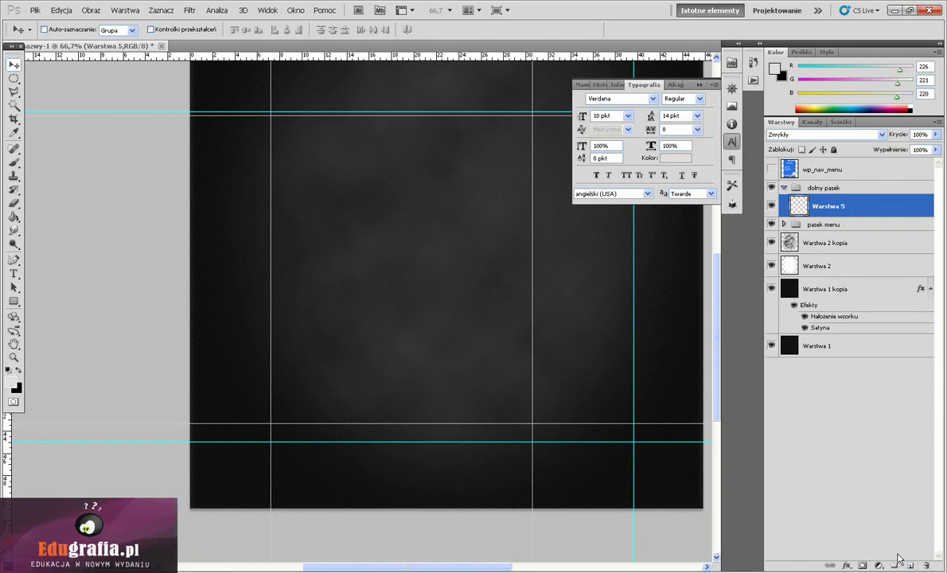
Draw a solid black rectangle filling the canvas bottom band below the lower guide
left_click(19, 371)
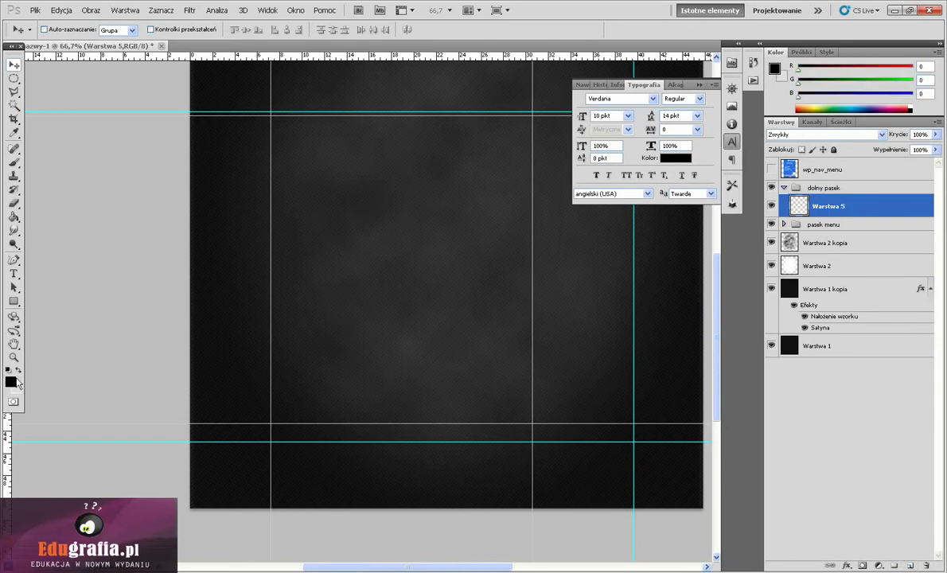
left_click(14, 301)
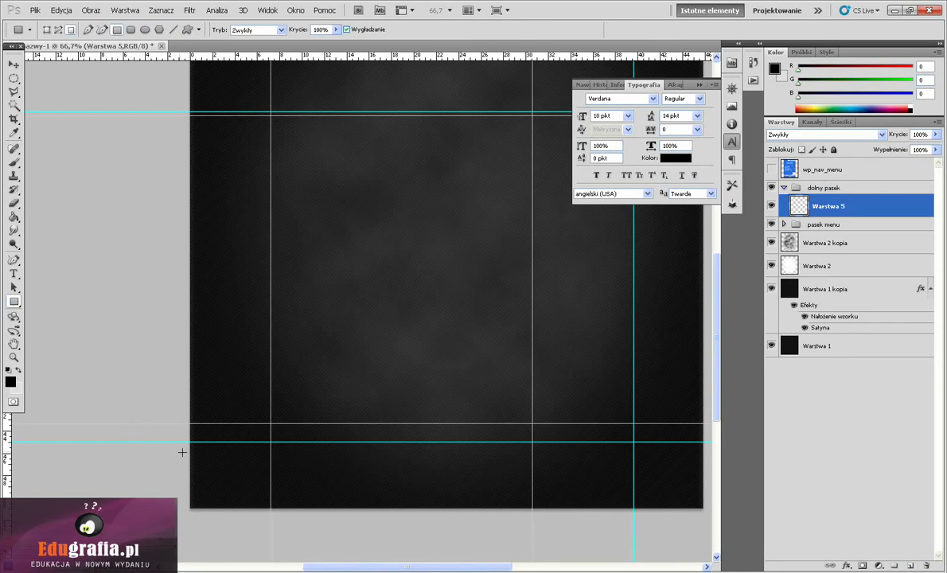
left_click_drag(188, 441, 703, 507)
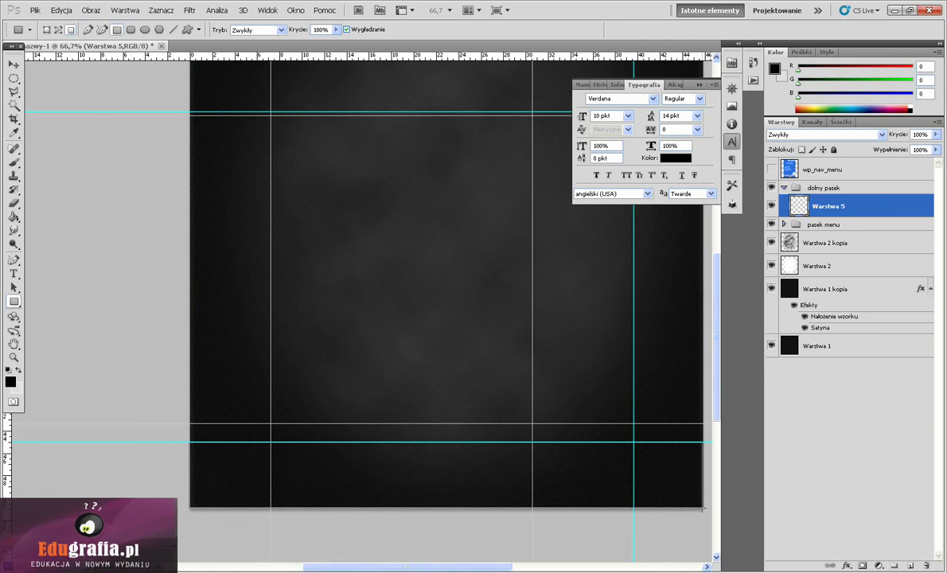
left_click_drag(704, 507, 701, 511)
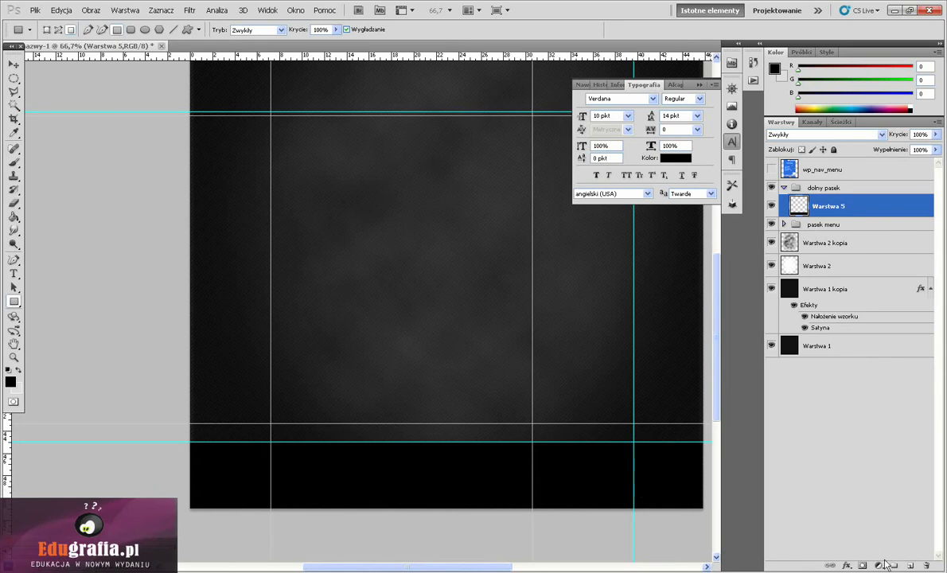
Add a new layer and set the foreground colour to light grey #e2dddc
left_click(911, 566)
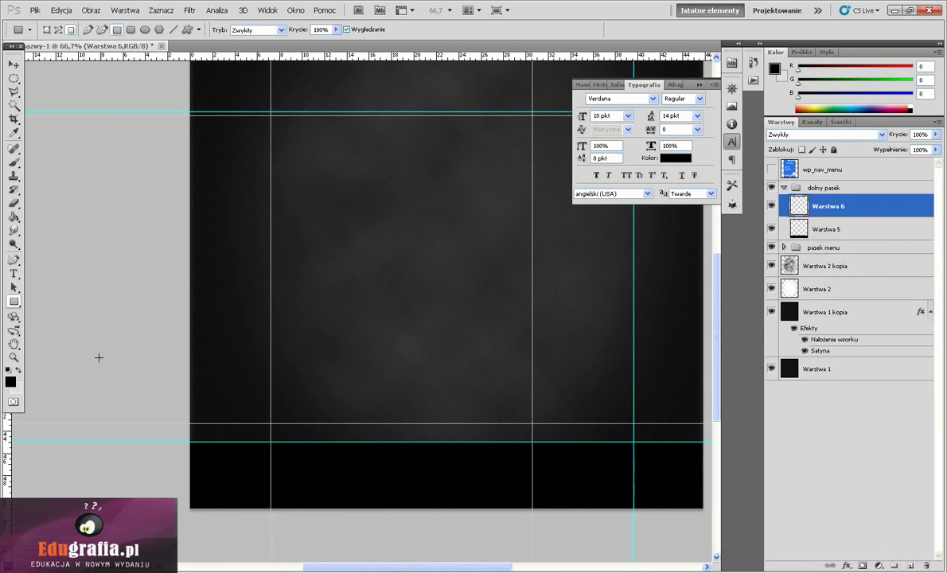
key("x")
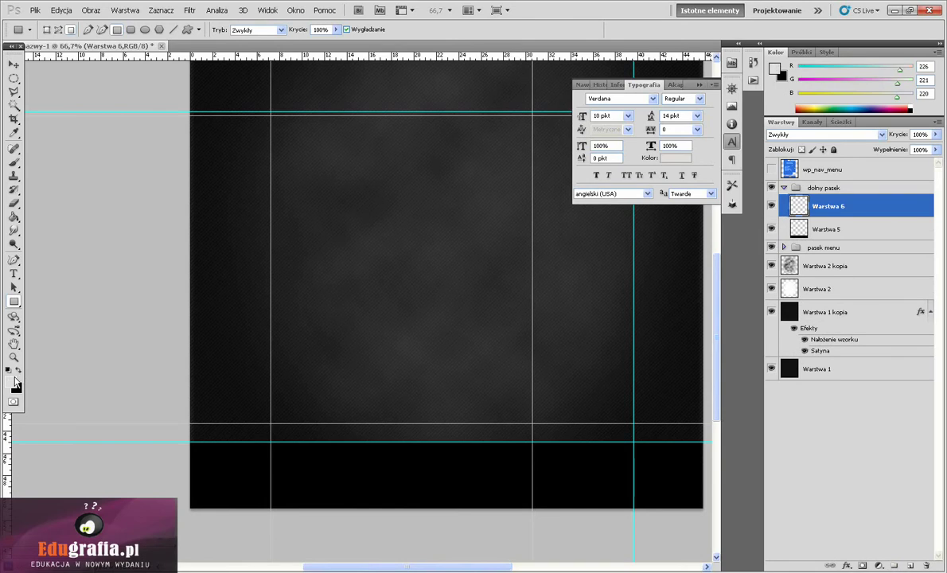
left_click(11, 381)
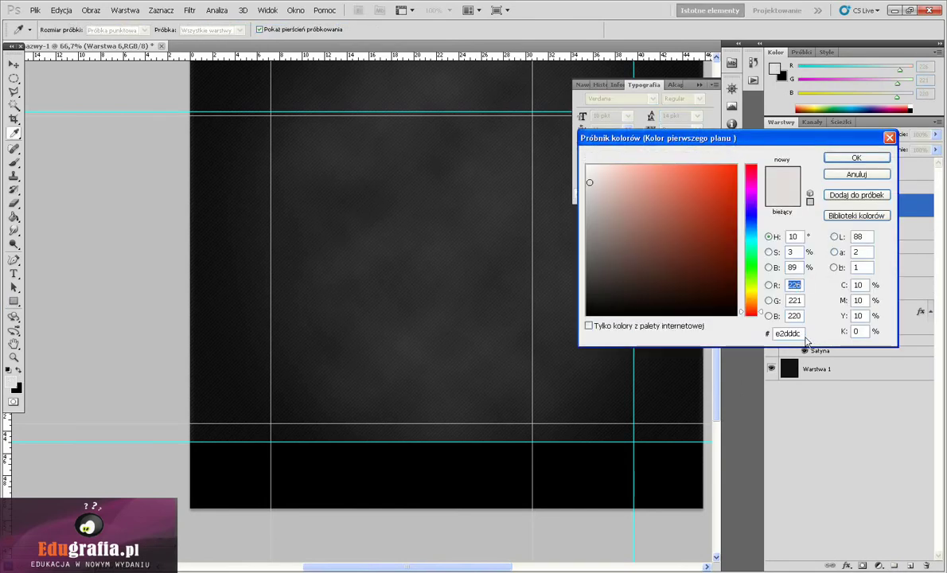
left_click_drag(803, 335, 769, 343)
left_click(853, 157)
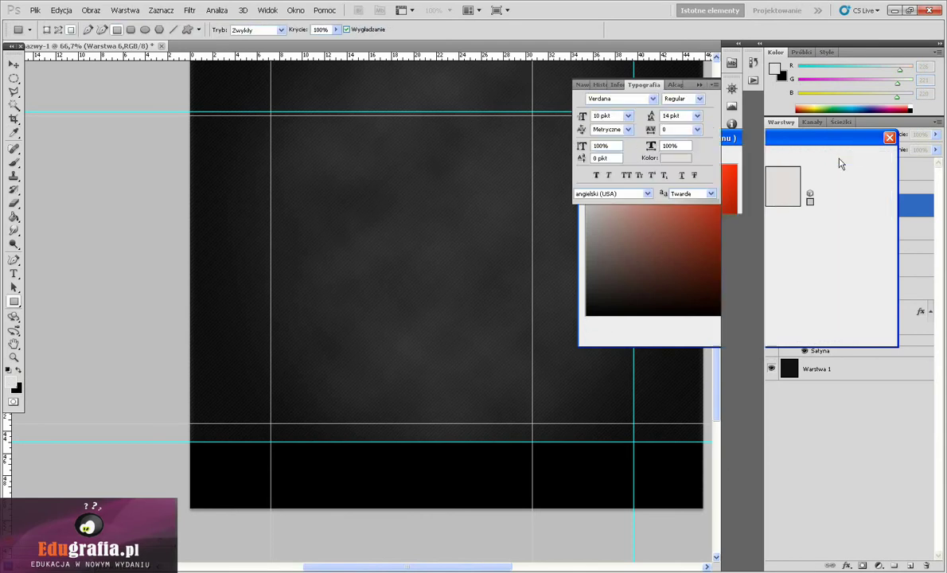
Draw a thin rectangle strip along the black band's top edge
right_click(14, 301)
left_click(55, 296)
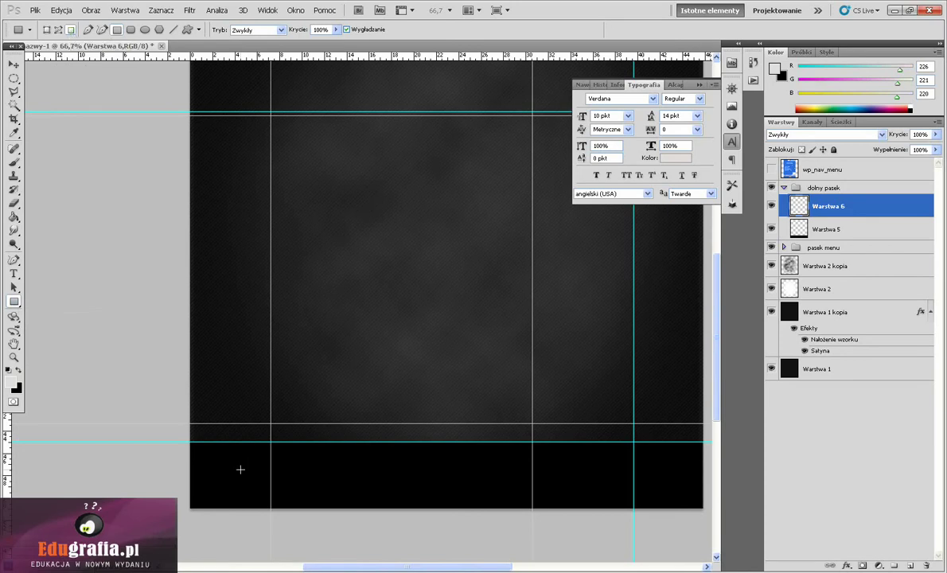
left_click_drag(186, 443, 701, 450)
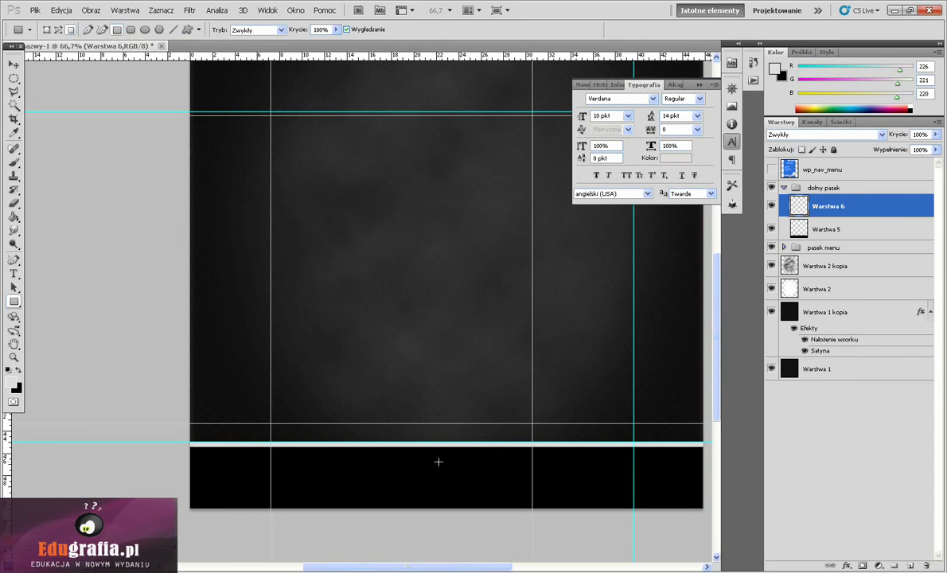
Set Warstwa 6 to Nakładka blending with a #e2dddc Nałożenie koloru style
left_click(823, 136)
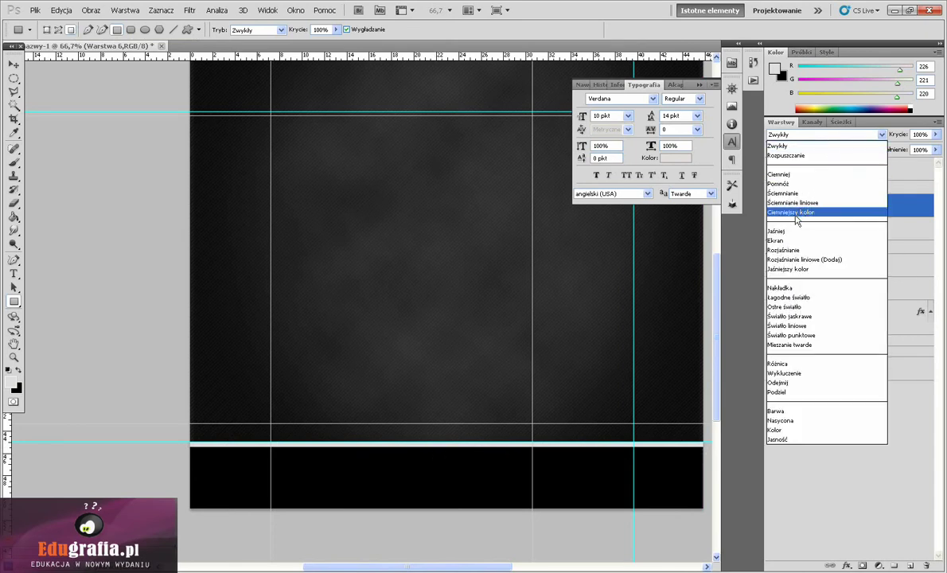
left_click(783, 288)
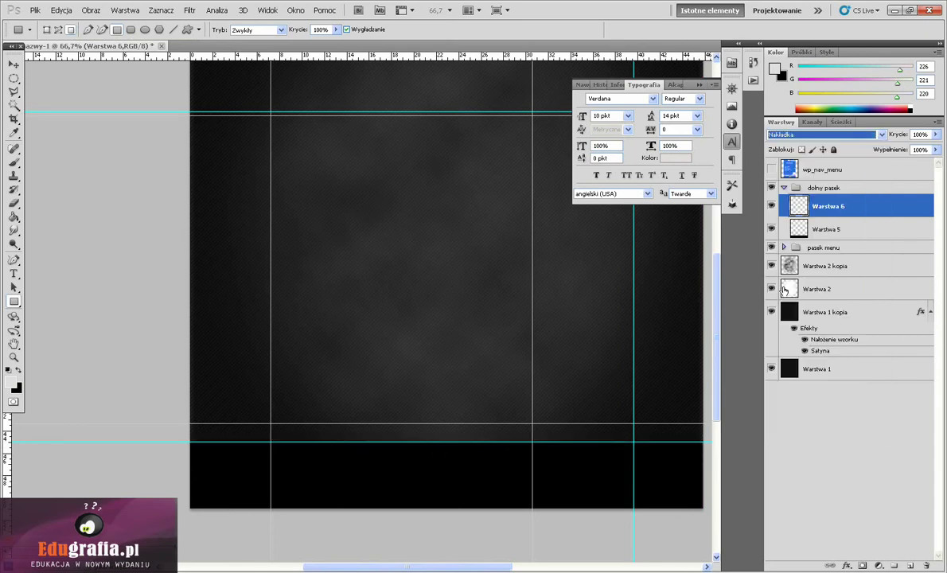
right_click(805, 212)
left_click(840, 223)
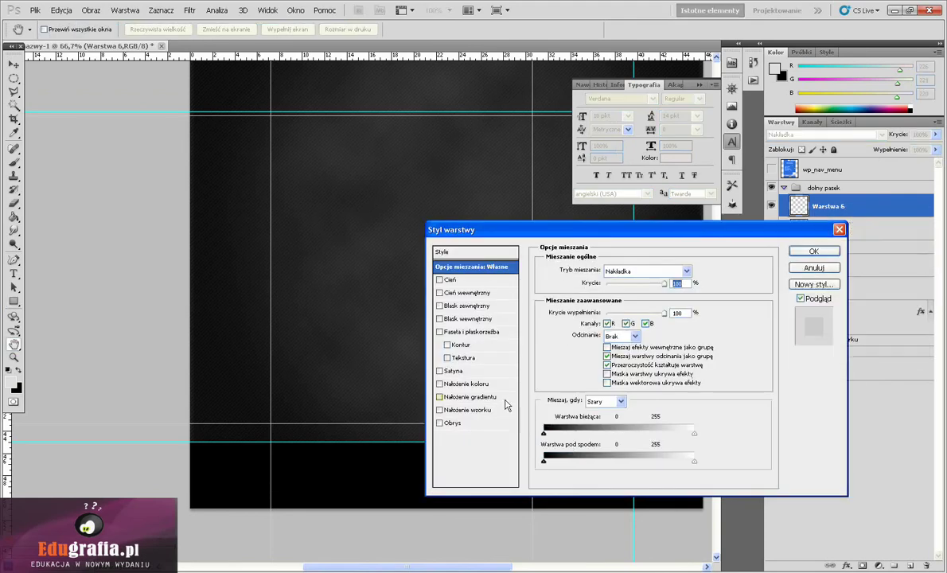
left_click(466, 383)
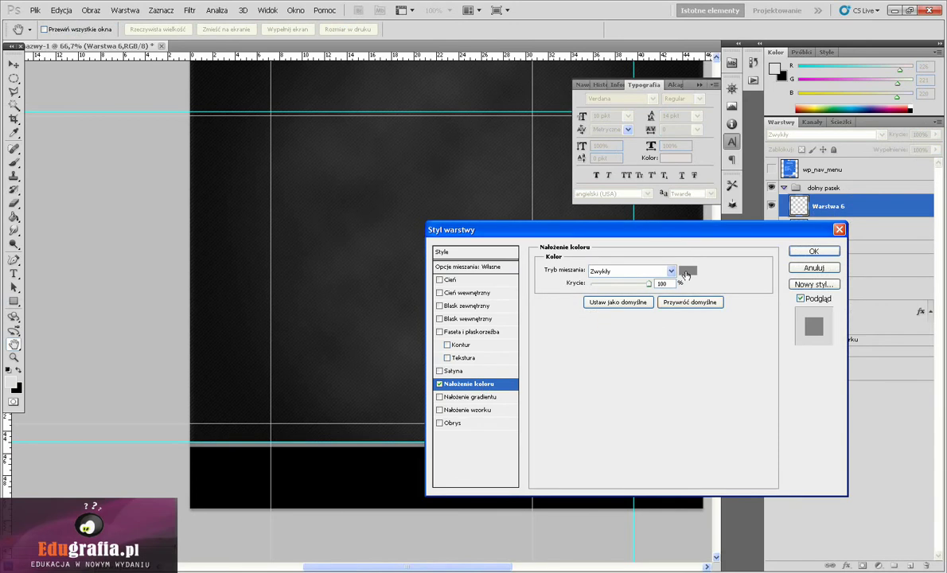
left_click(686, 272)
left_click(8, 356)
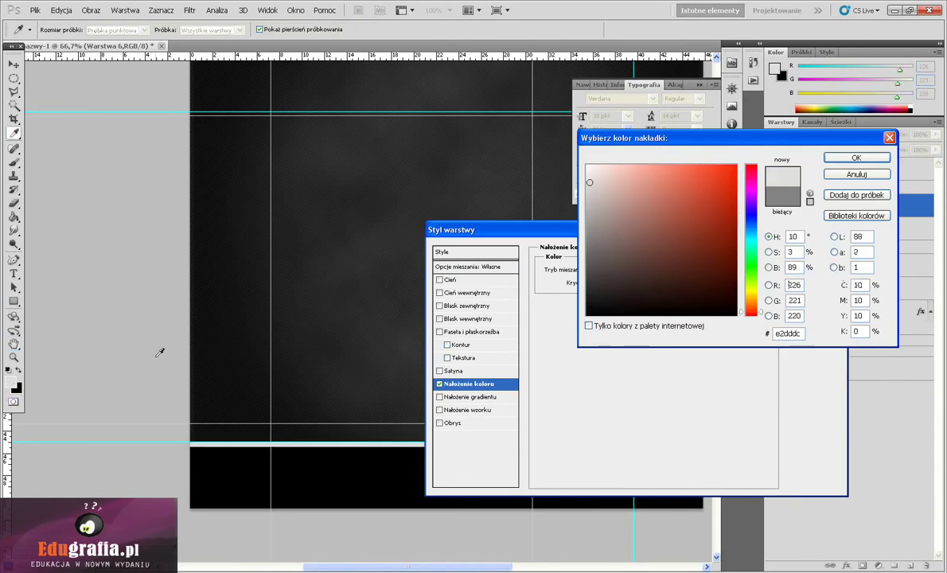
left_click(856, 157)
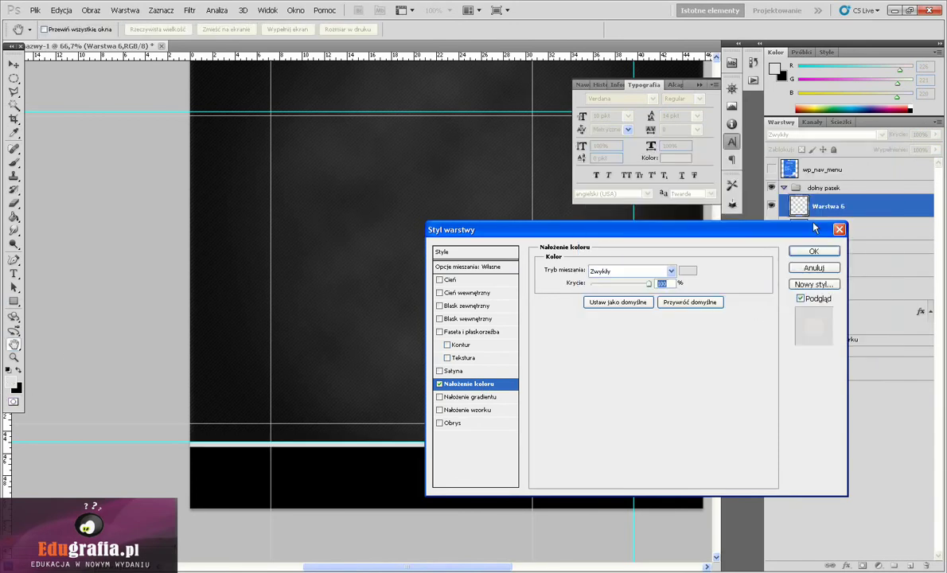
left_click(813, 268)
Lower the strip layer's opacity to 54%
key("u")
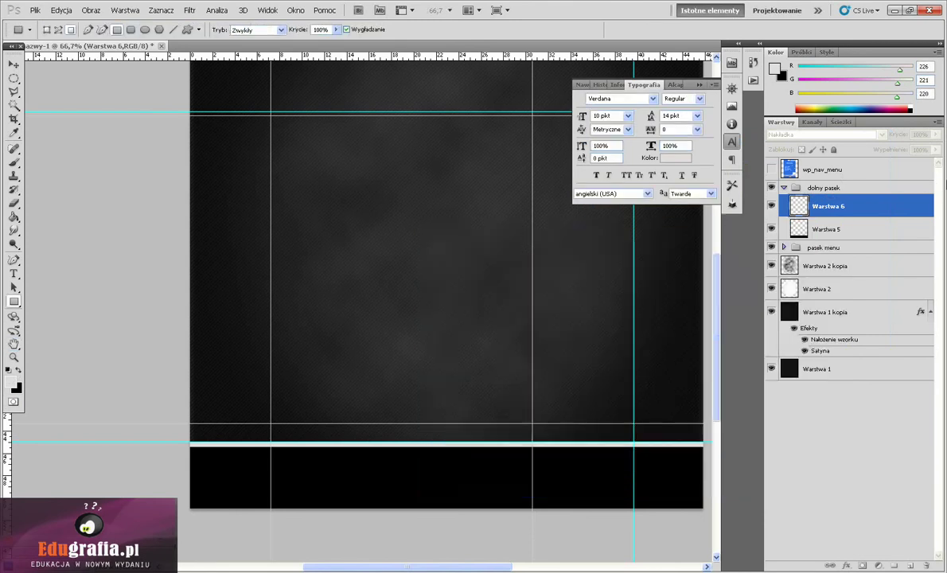
left_click(936, 134)
left_click_drag(936, 149, 911, 150)
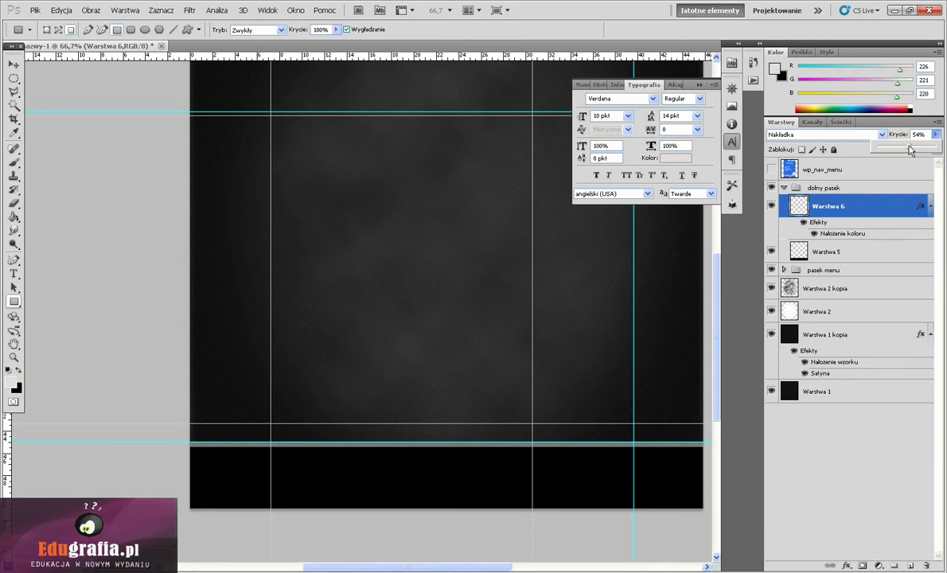
Scale the grey strip to about 41.67% height, then view the document at 100%
key("super")
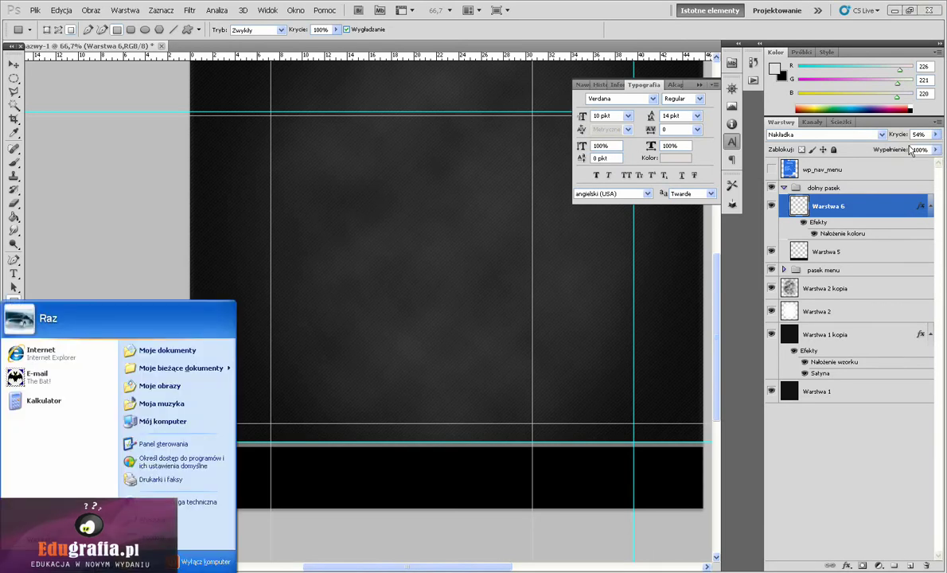
key("Escape")
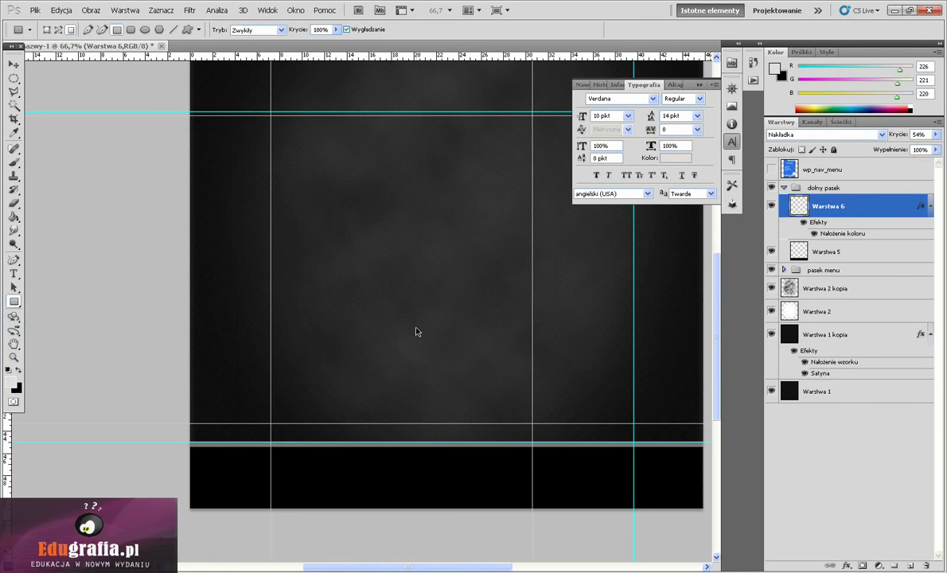
key("ctrl+plus")
key("ctrl+plus")
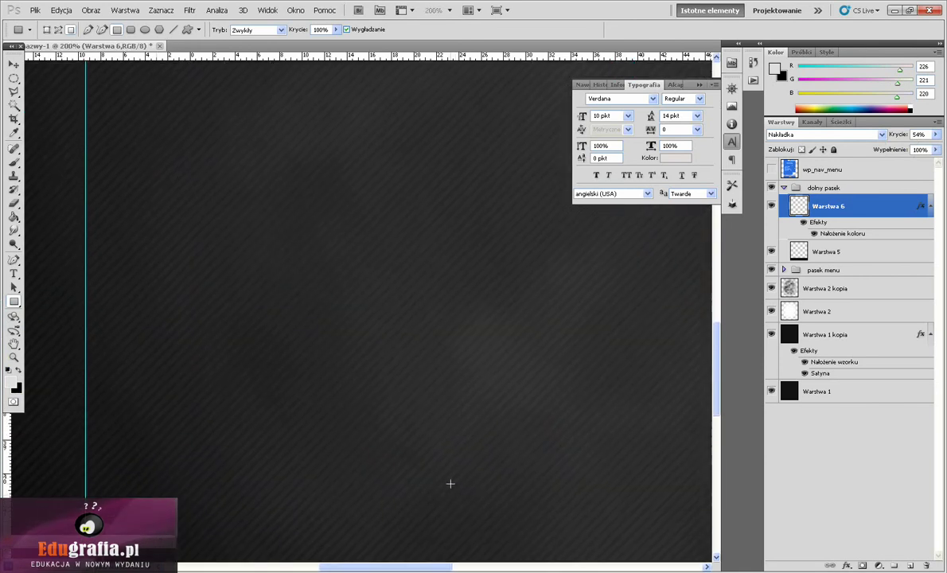
scroll(699, 402, "down", 2)
scroll(693, 414, "down", 3)
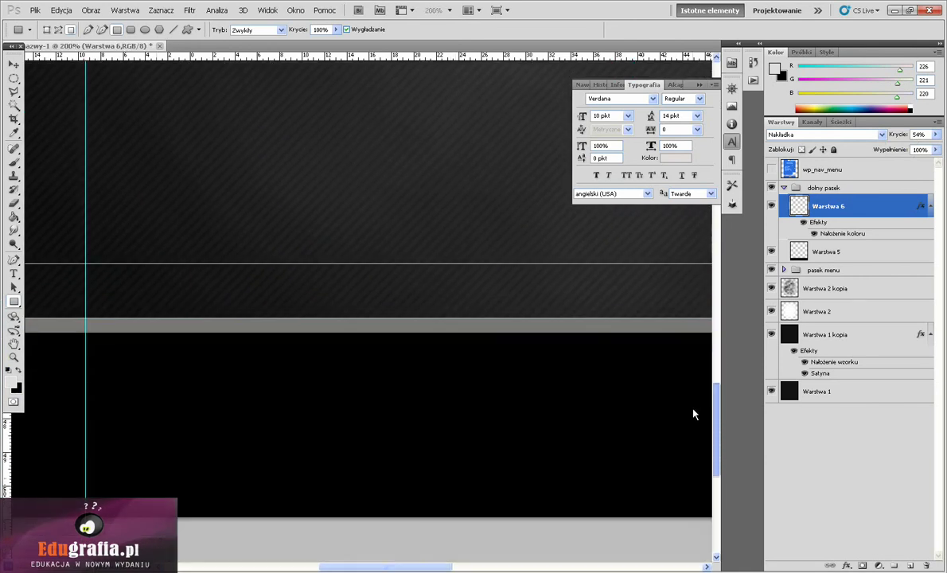
key("ctrl+t")
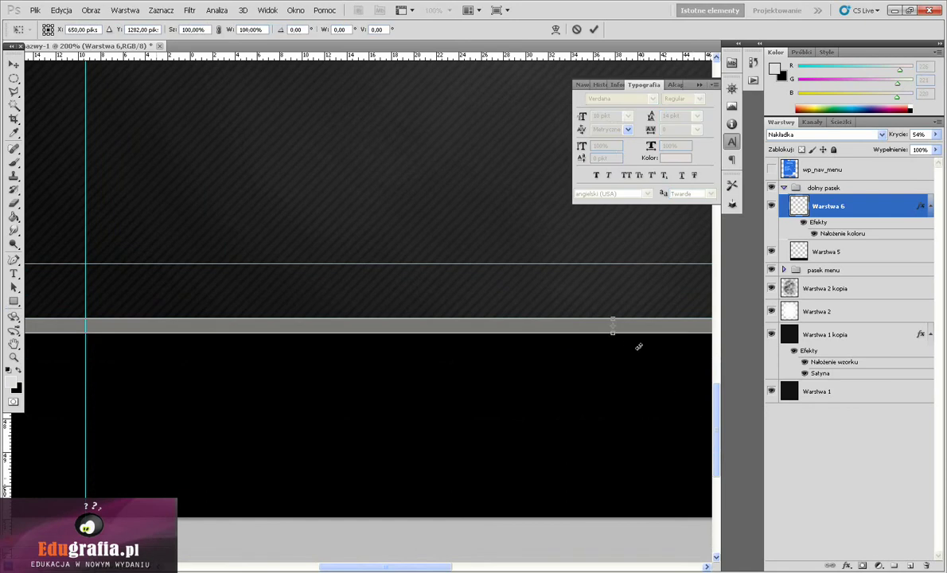
left_click_drag(612, 334, 613, 324)
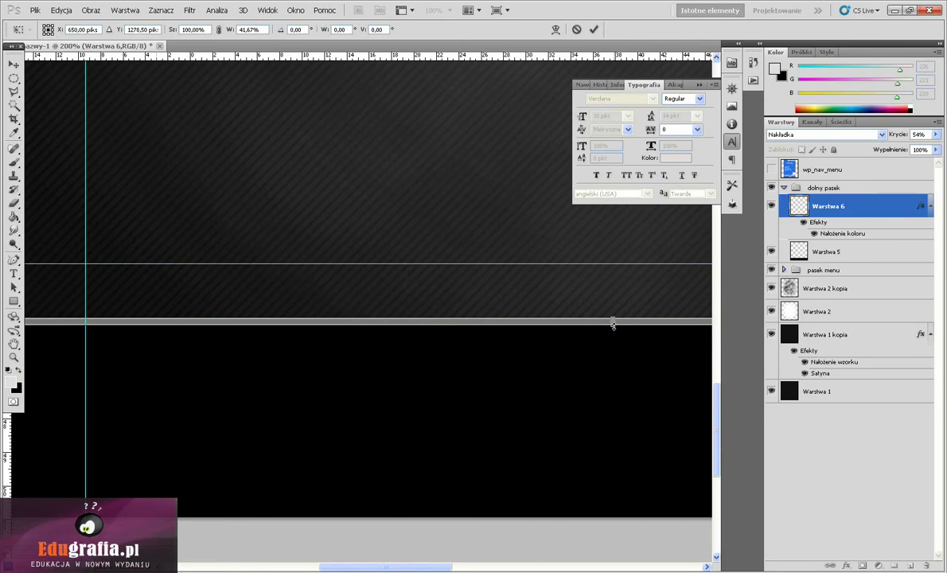
key("Return")
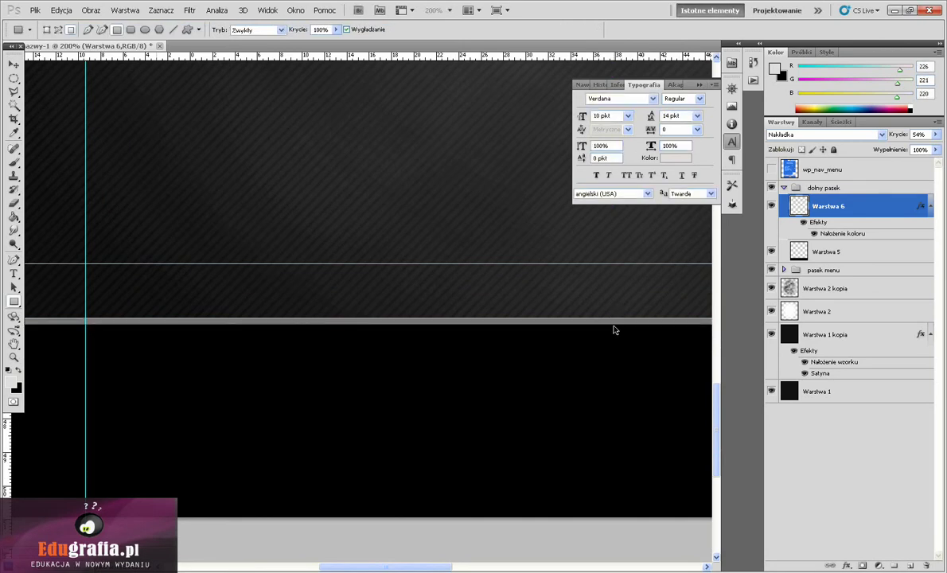
key("ctrl+minus")
key("ctrl+minus")
key("ctrl+plus")
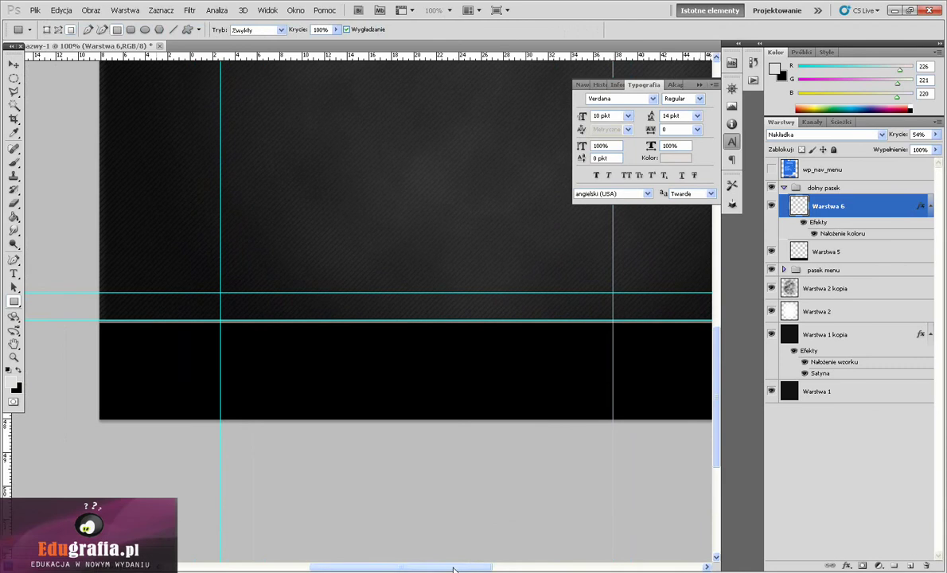
left_click_drag(460, 567, 486, 570)
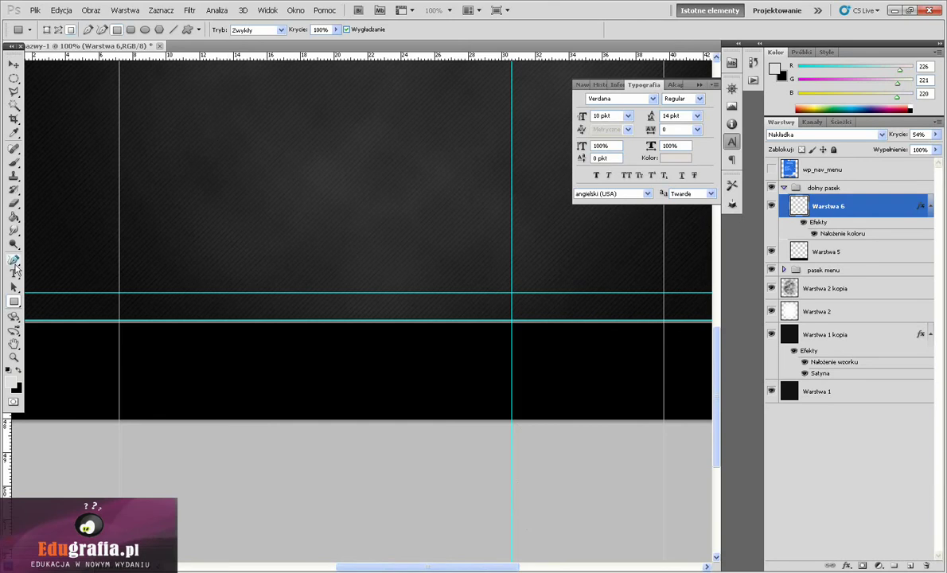
Add a white Verdana Bold all-caps heading 'NAGLOWEK DOLNEGO PASKA' at the footer's top left
left_click(15, 272)
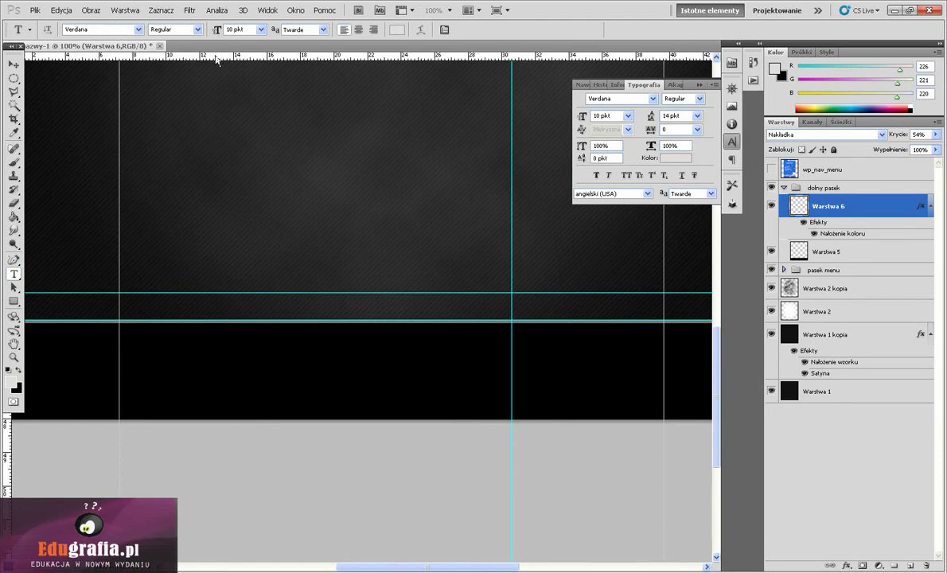
left_click(180, 31)
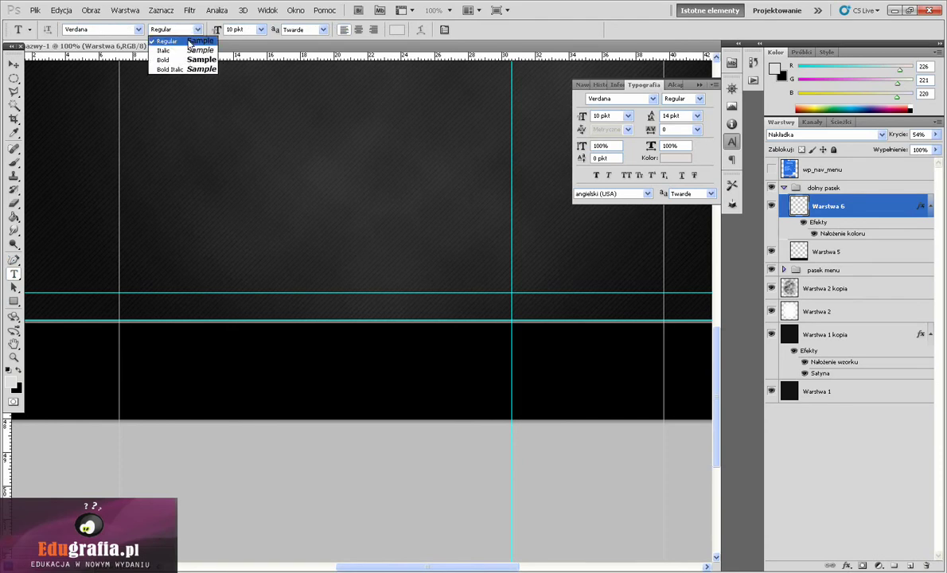
left_click(184, 60)
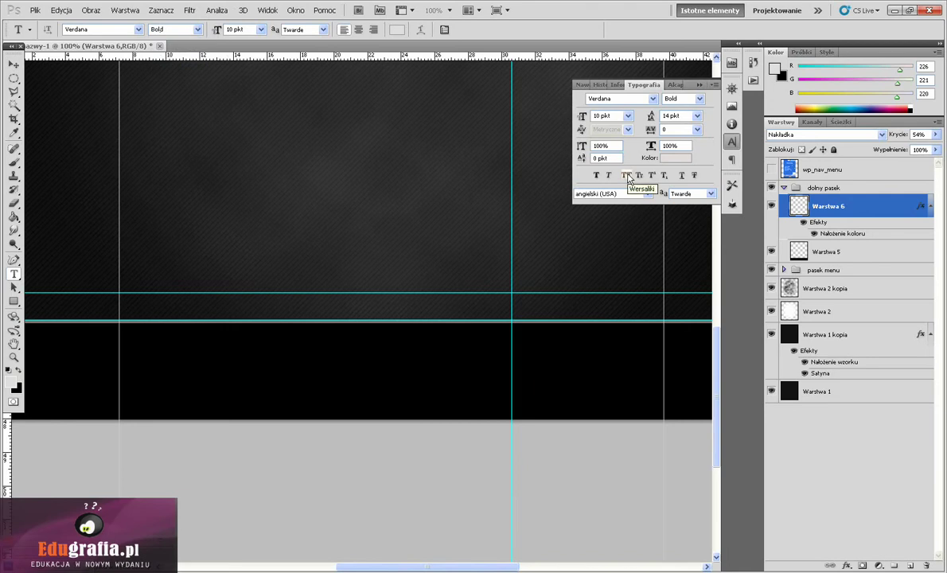
left_click(627, 176)
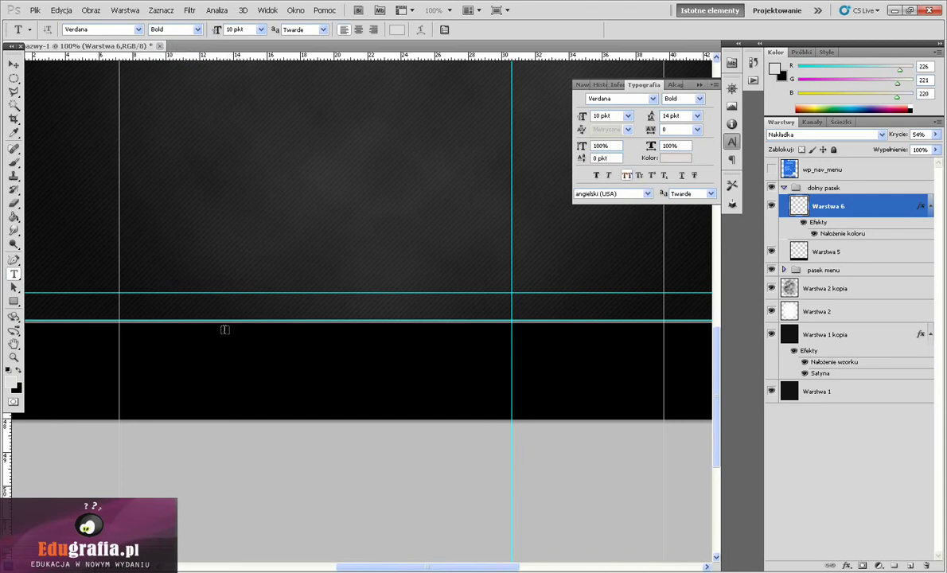
left_click_drag(125, 331, 338, 351)
type("NAGŁÓWEK DOLNEGO PASKA")
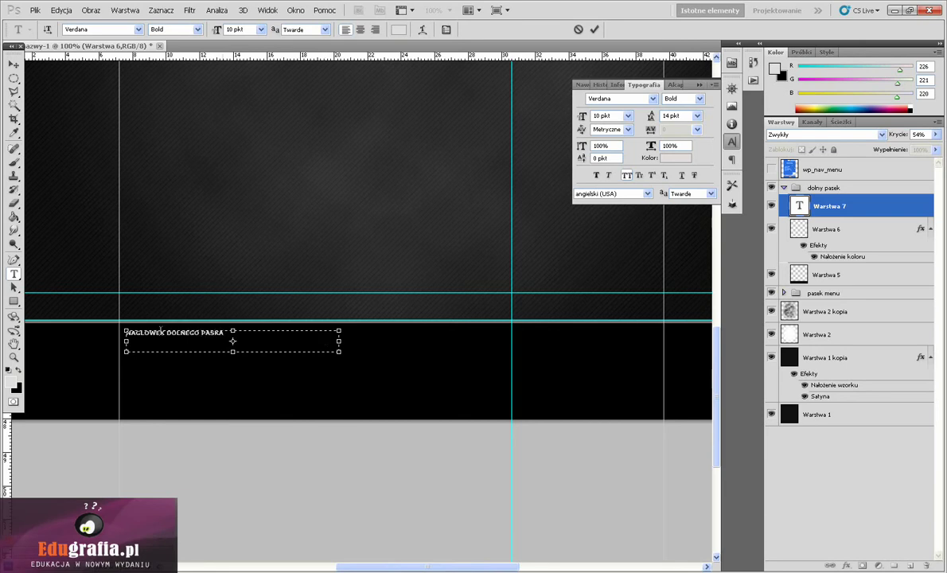
left_click_drag(230, 333, 124, 333)
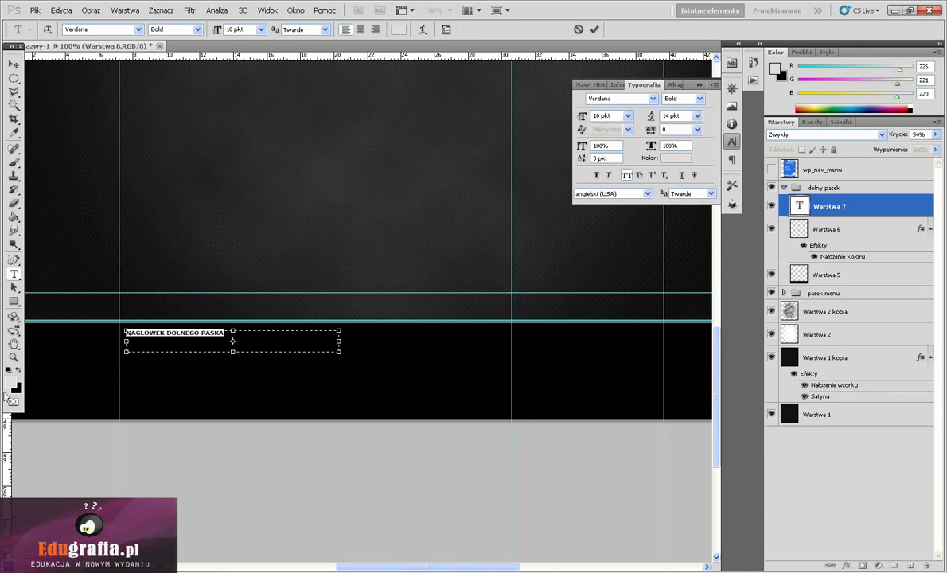
left_click(8, 370)
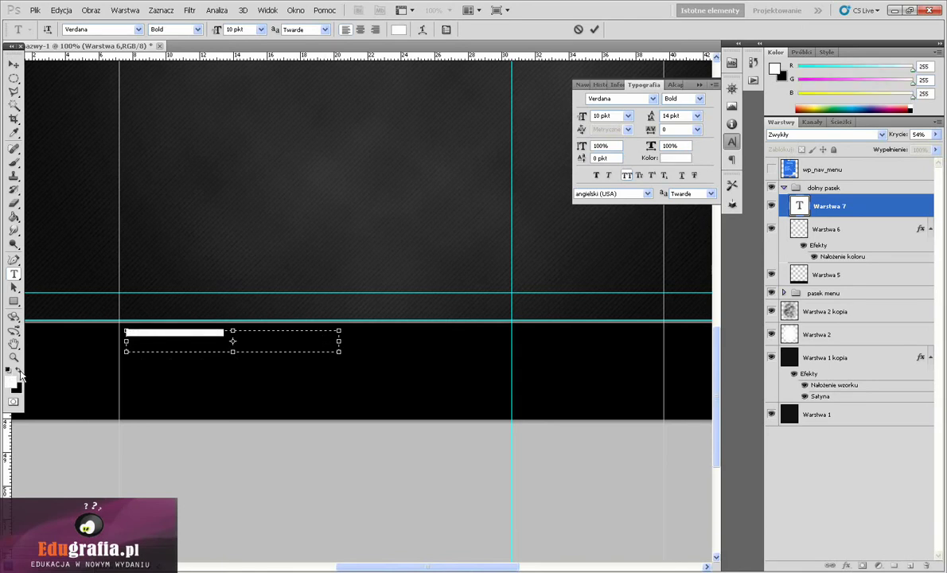
left_click(12, 64)
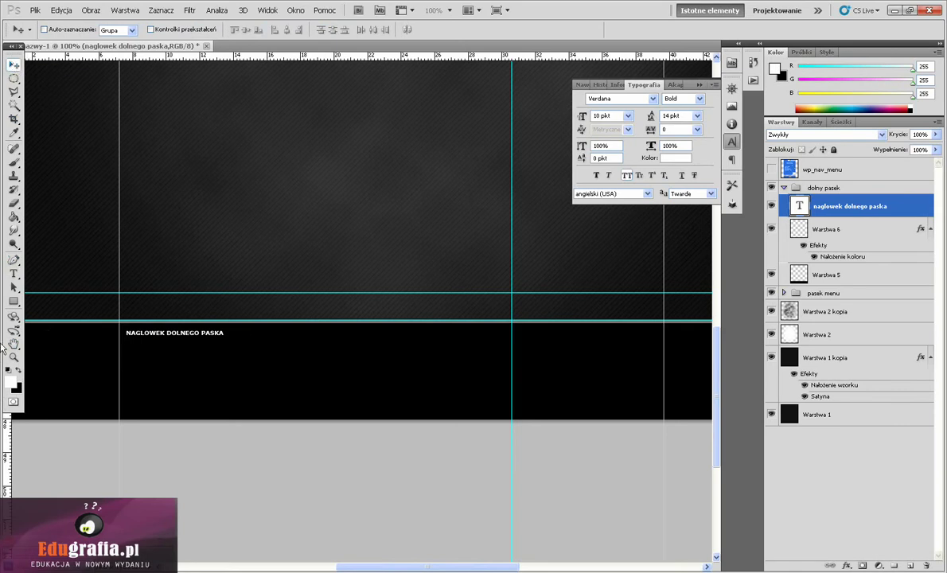
Set the foreground colour to light grey #e2dddc
left_click(11, 382)
key("Tab")
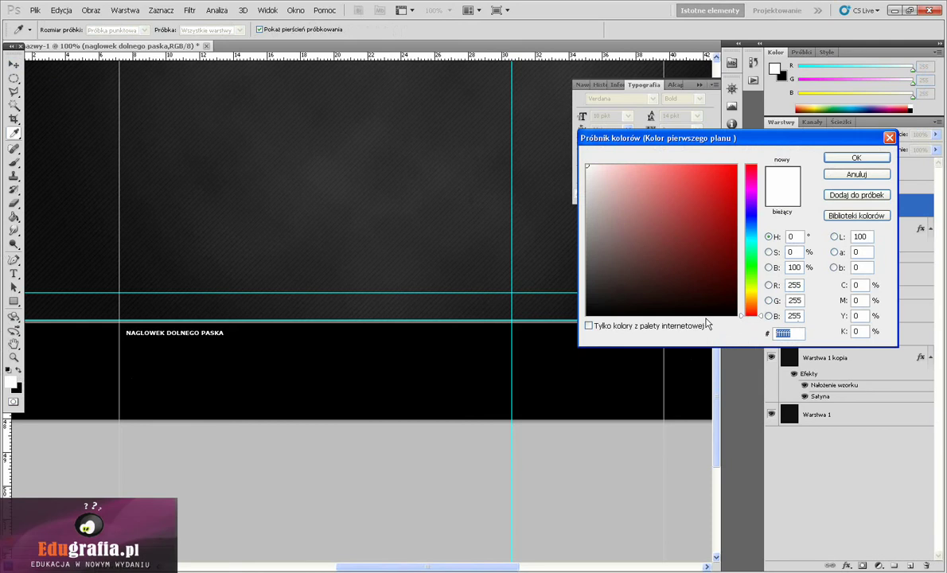
type("e2dddc")
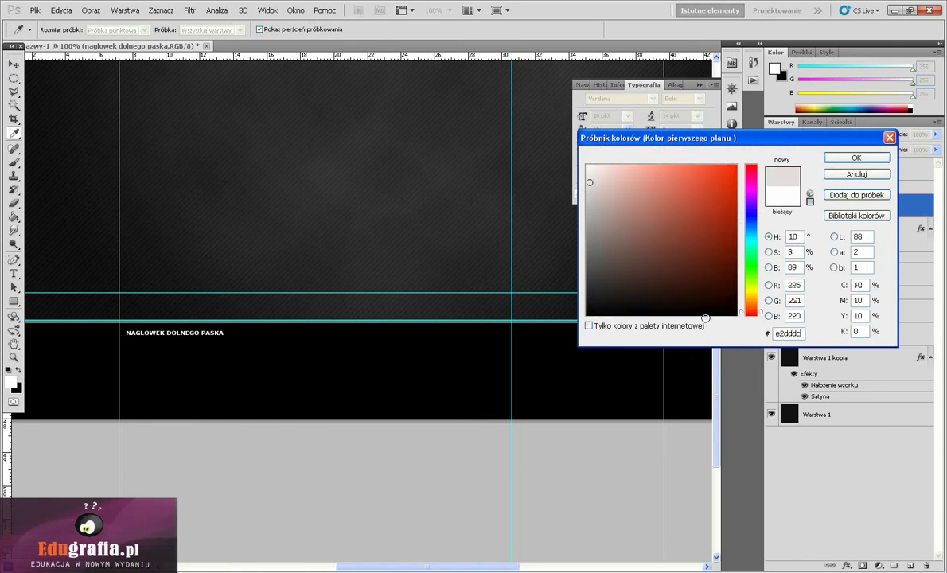
key("Return")
key("v")
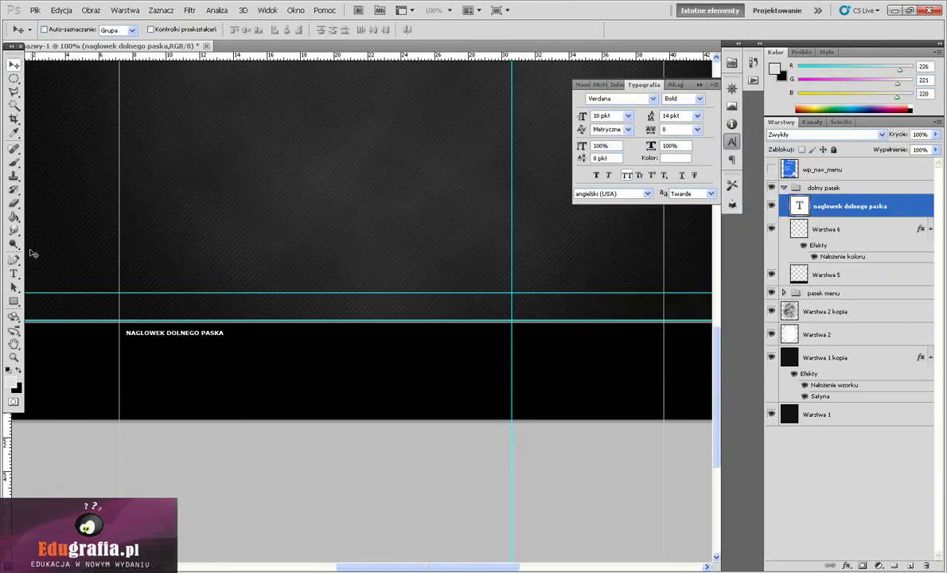
Change the footer heading to Verdana Regular while keeping it in all capitals
left_click(14, 273)
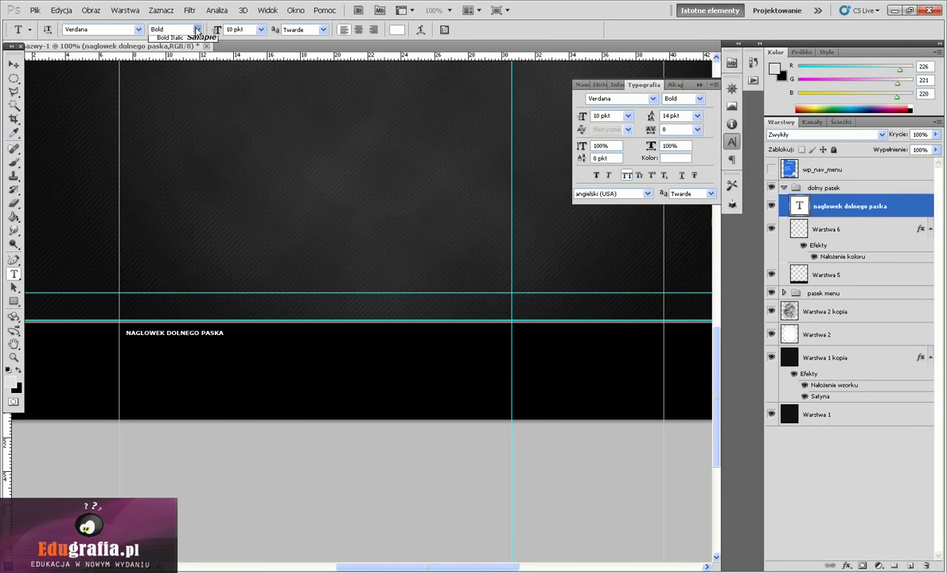
left_click(186, 29)
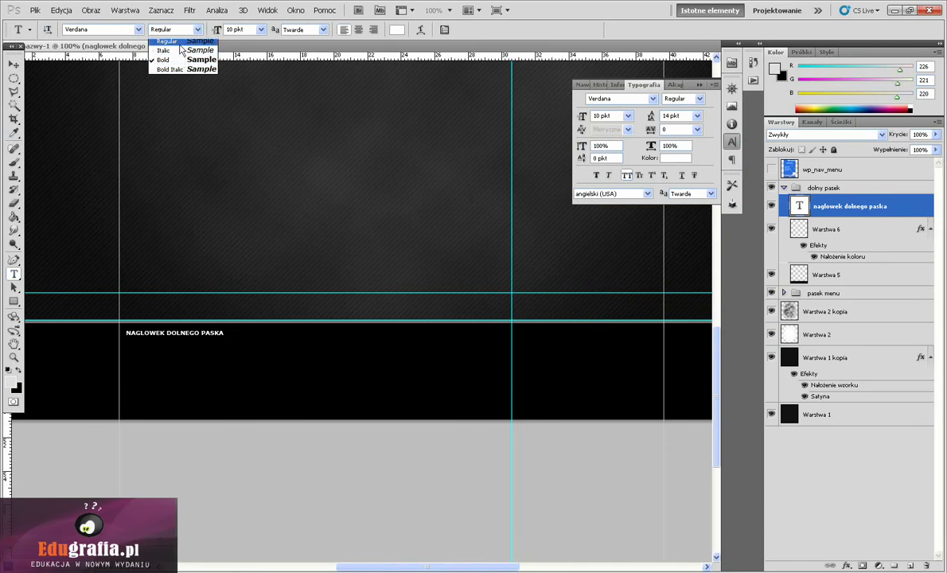
left_click(180, 43)
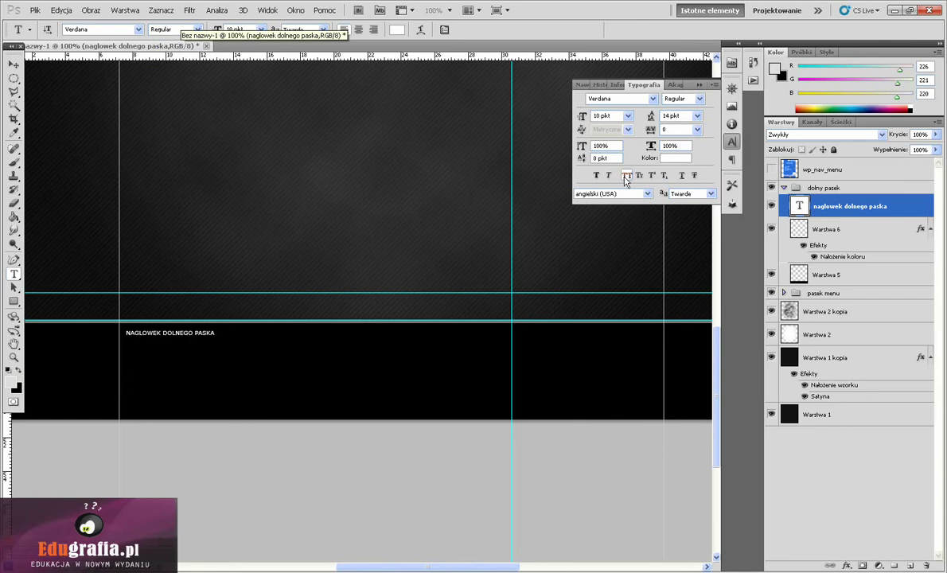
left_click(626, 177)
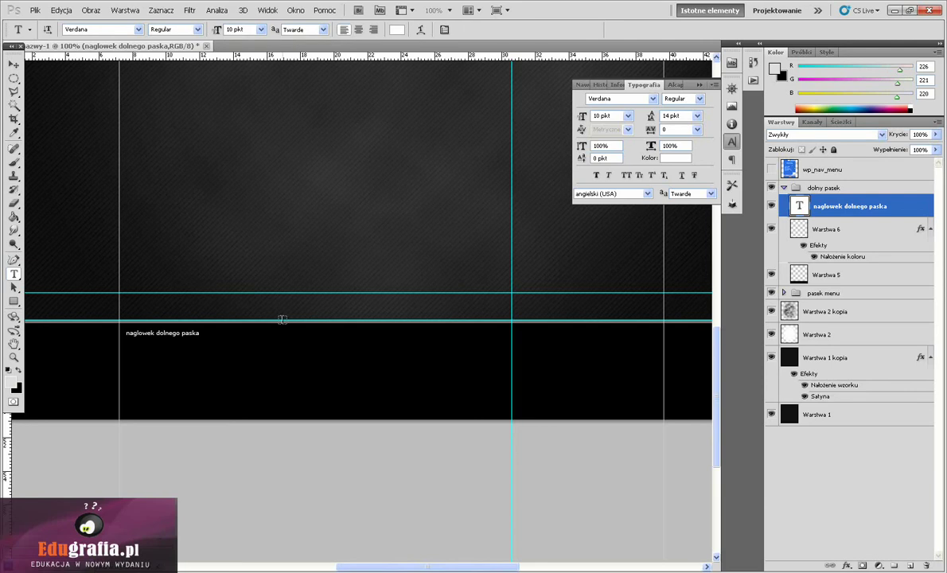
left_click(12, 64)
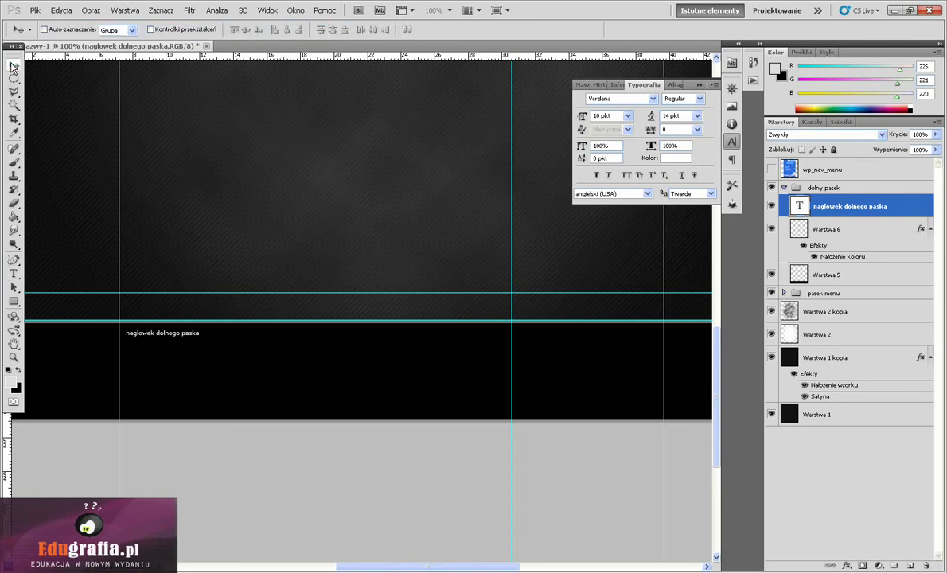
key("ctrl+shift+k")
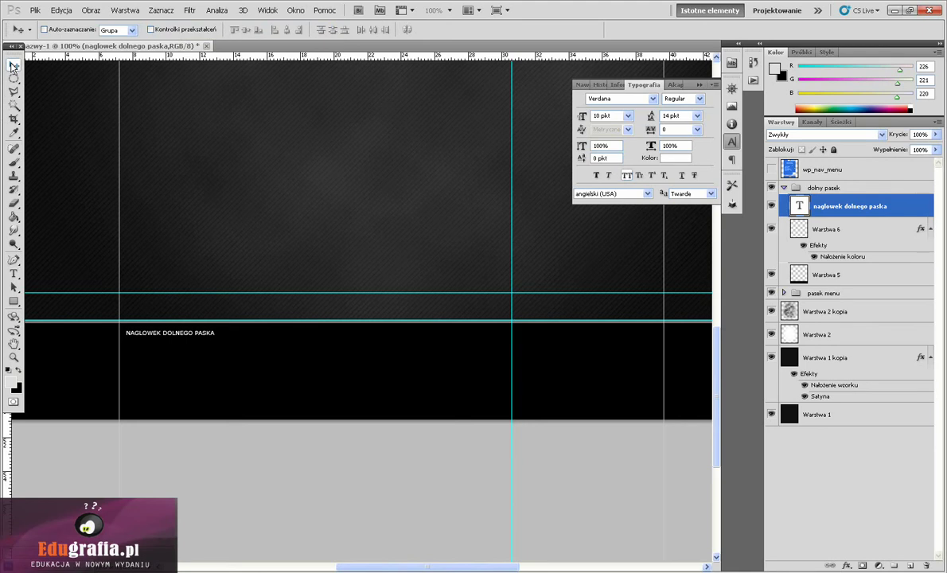
left_click(14, 273)
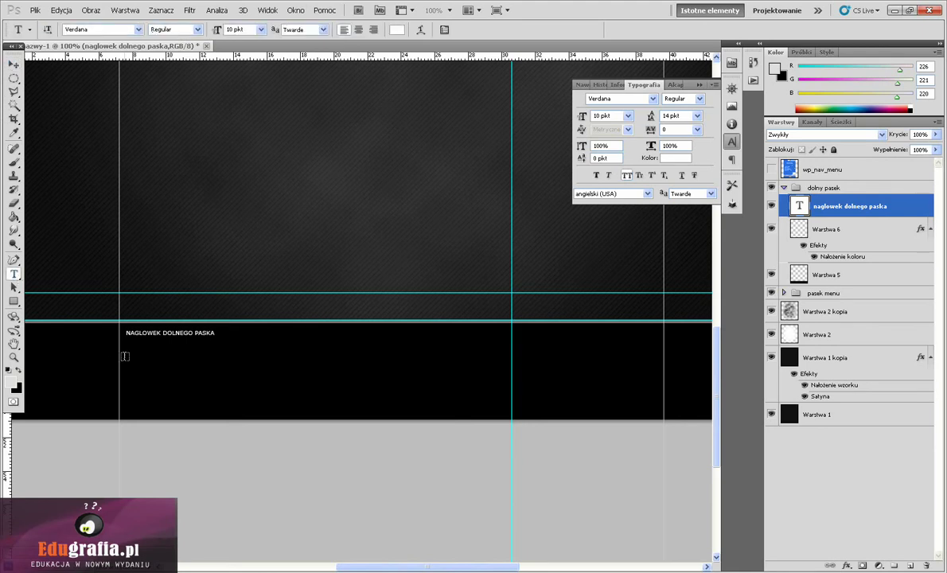
Paste the 'jakis tekst' placeholder paragraph into a text box below the heading
mouse_move(126, 347)
left_mouse_down()
mouse_move(370, 414)
mouse_move(349, 404)
mouse_move(328, 413)
left_mouse_up()
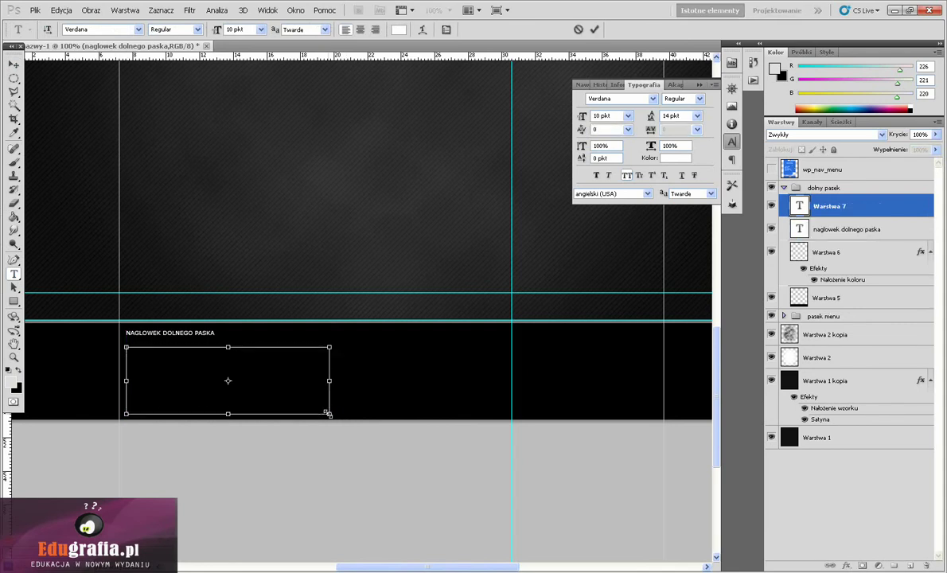
key("ctrl+v")
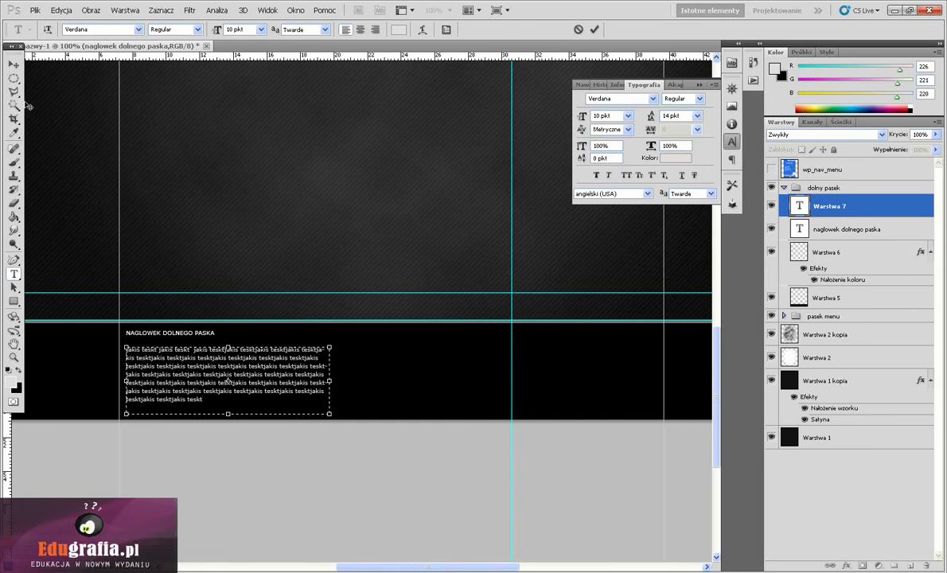
left_click(13, 64)
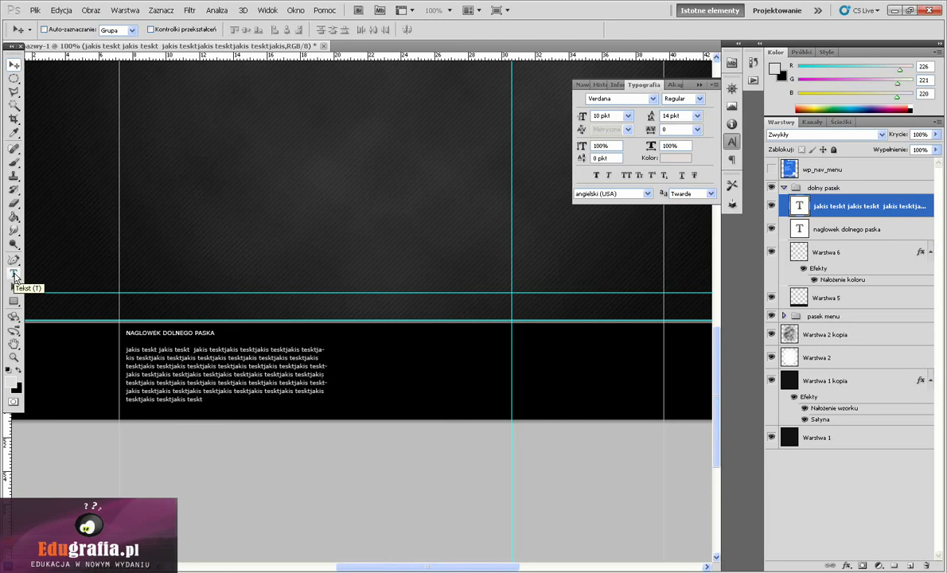
Set the foreground colour to orange dd6c25 through the Color Picker's hex field
left_click(11, 382)
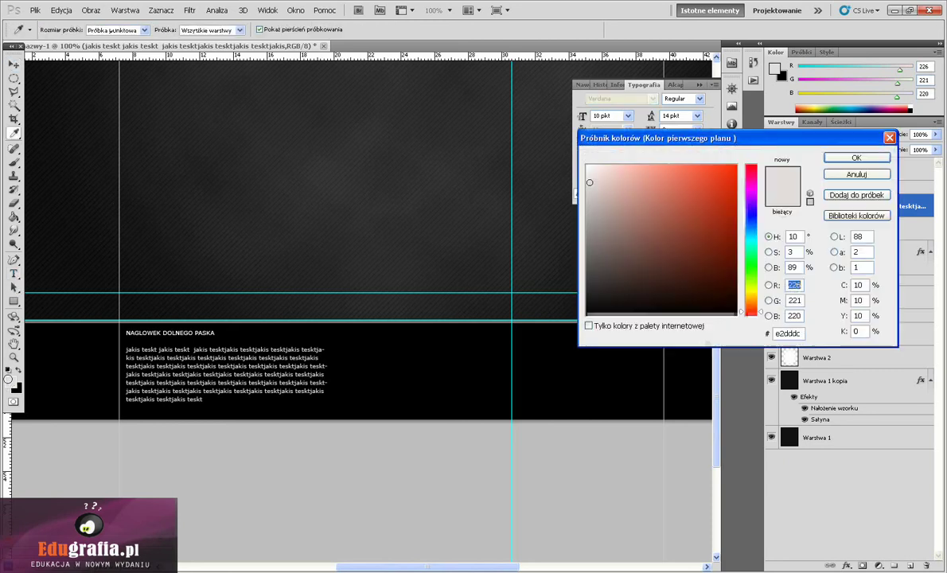
left_click(800, 334)
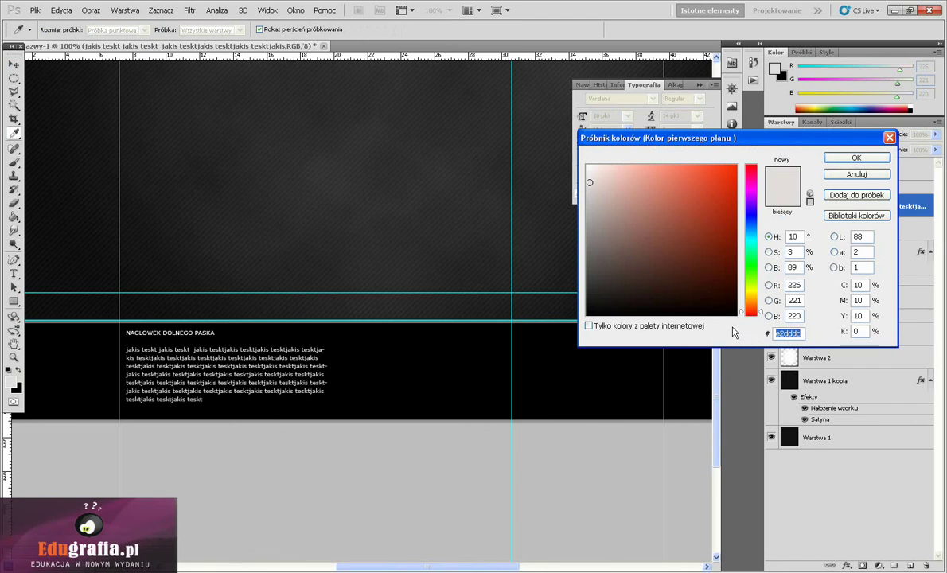
type("dd")
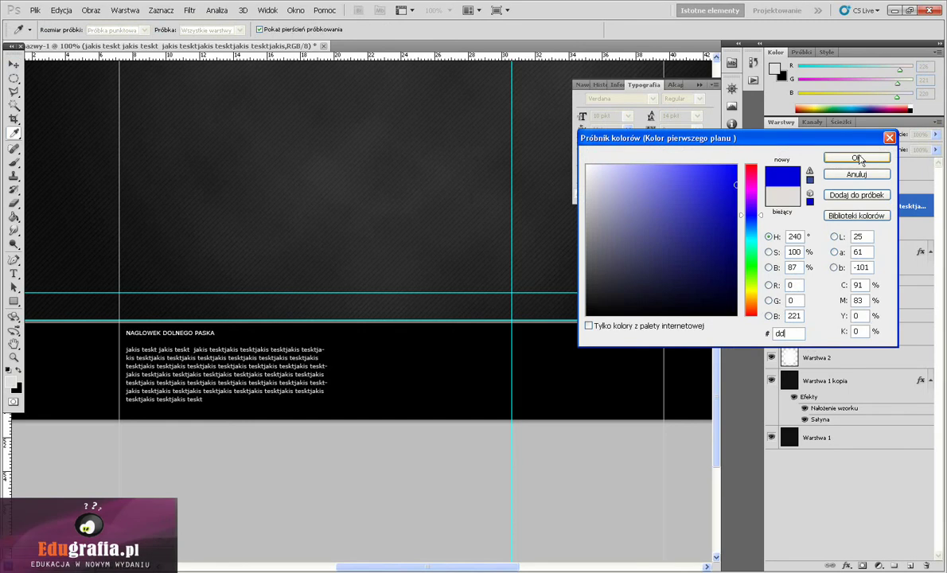
left_click(856, 174)
key("v")
key("i")
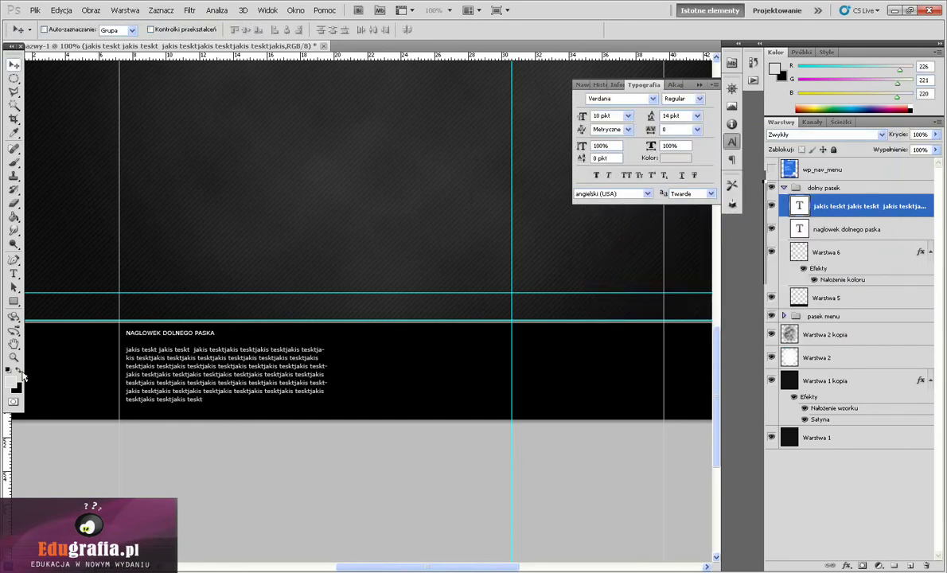
left_click(24, 350)
left_click(11, 381)
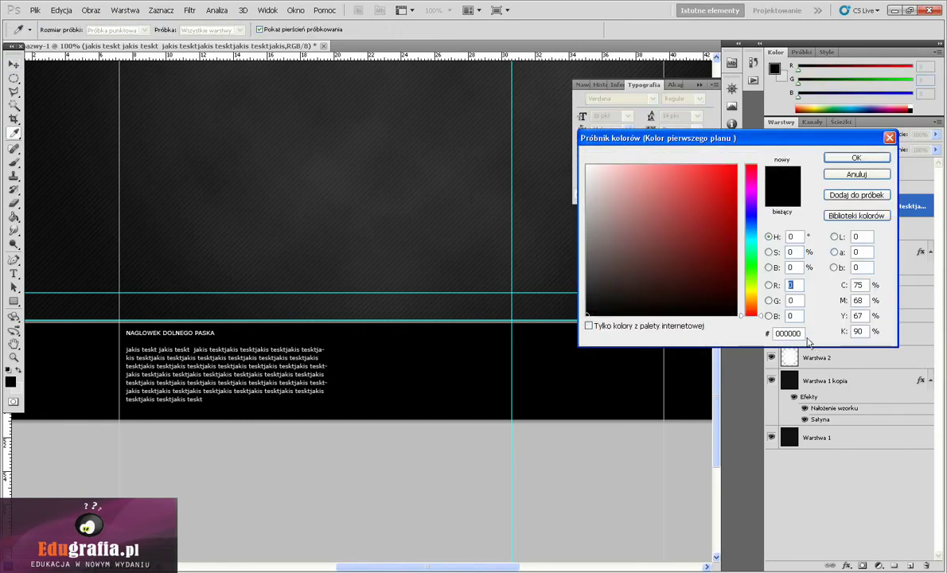
key("Tab")
key("Tab")
key("Tab")
type("dd6")
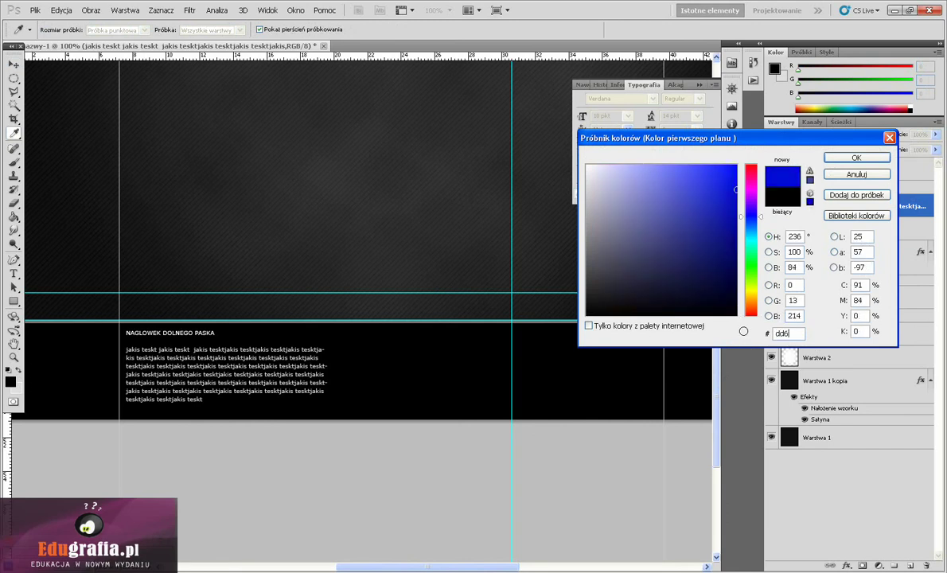
type("c")
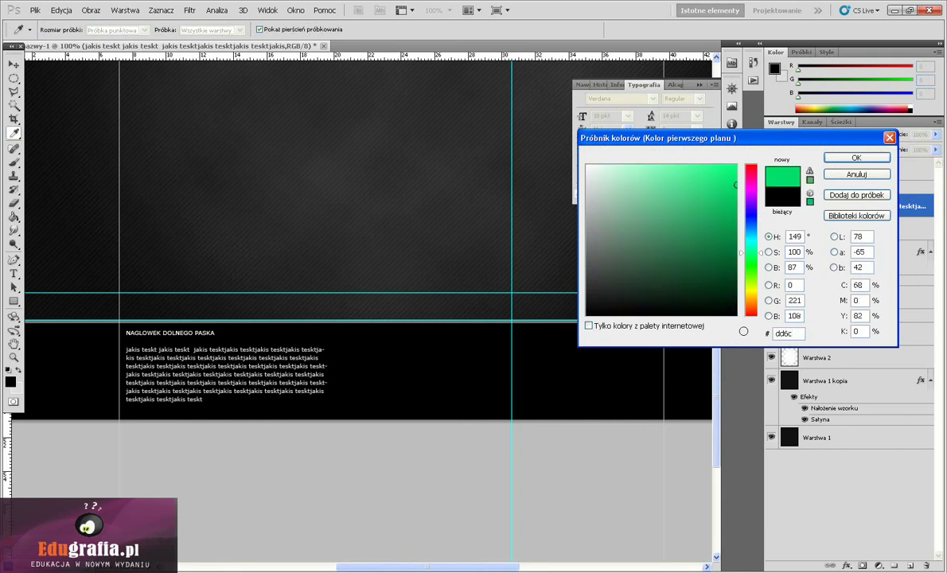
type("24")
key("Tab")
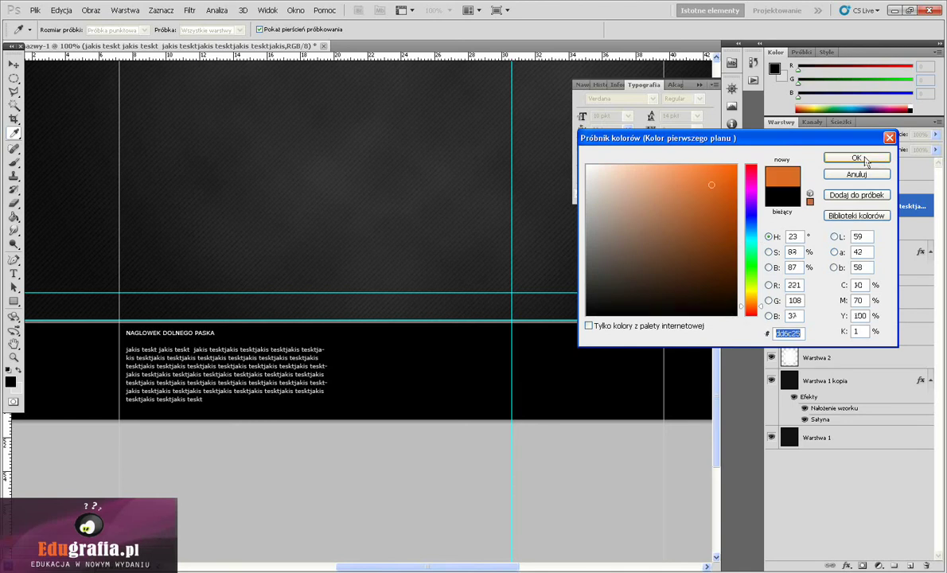
left_click(866, 161)
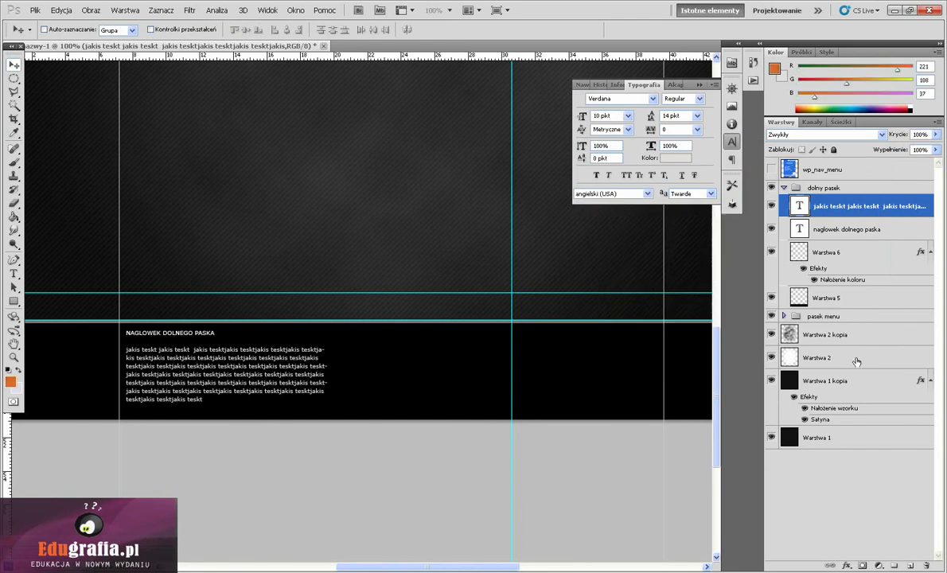
Duplicate the footer heading layer and move the copy right on the same line
left_click(801, 231)
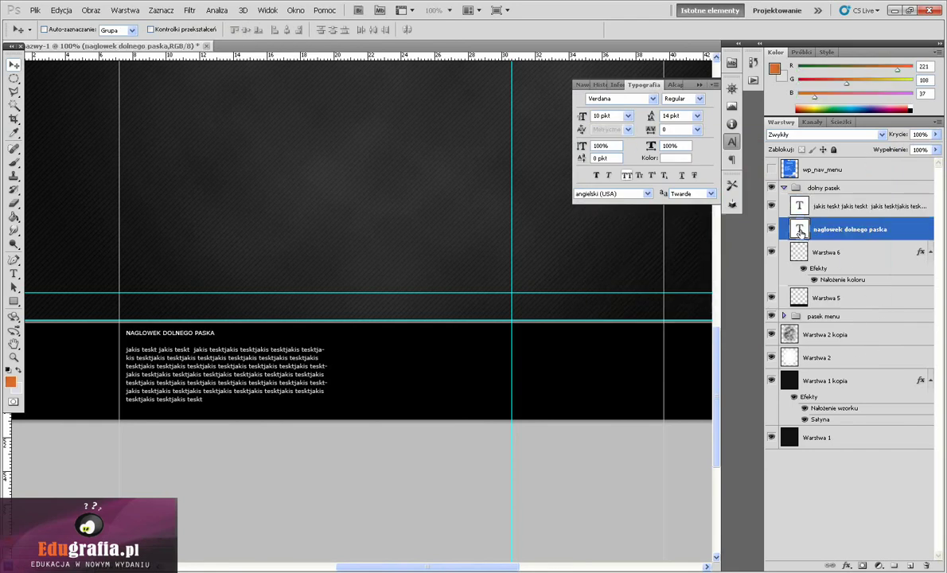
key("ctrl+j")
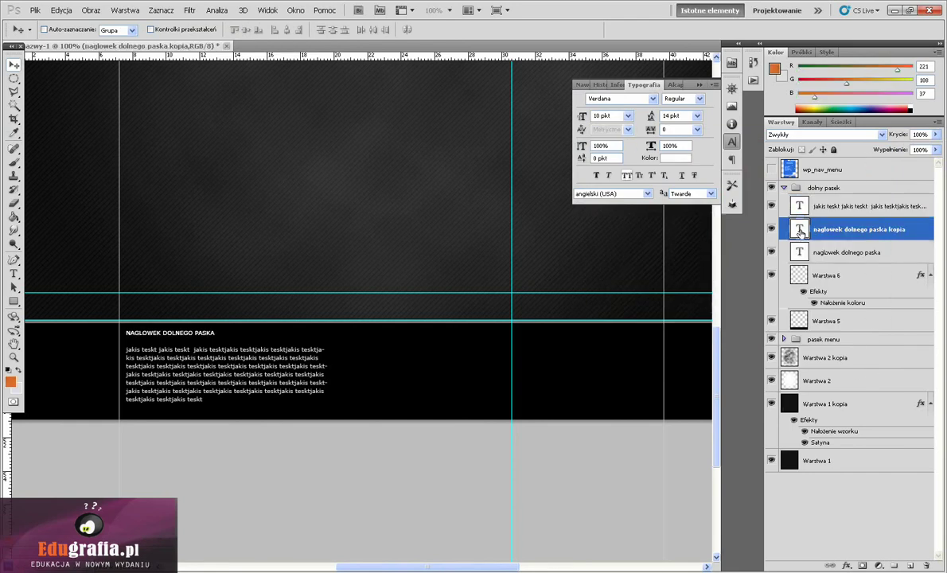
mouse_move(170, 311)
left_mouse_down()
mouse_move(325, 338)
mouse_move(389, 331)
left_mouse_up()
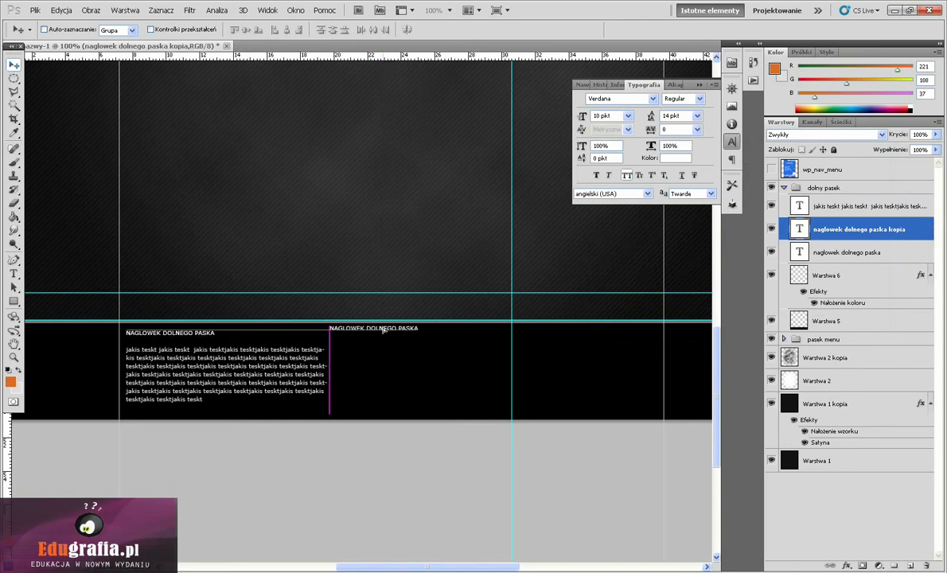
left_click_drag(390, 330, 393, 335)
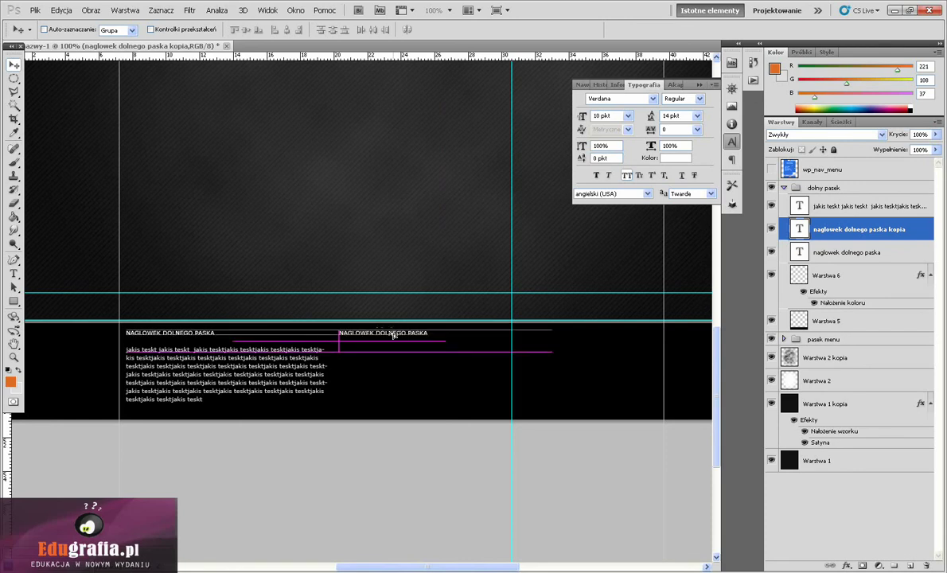
Recolour the copy orange, retype it as RSS and ARCHIWUN, and nudge it right
double_click(800, 229)
key("alt+BackSpace")
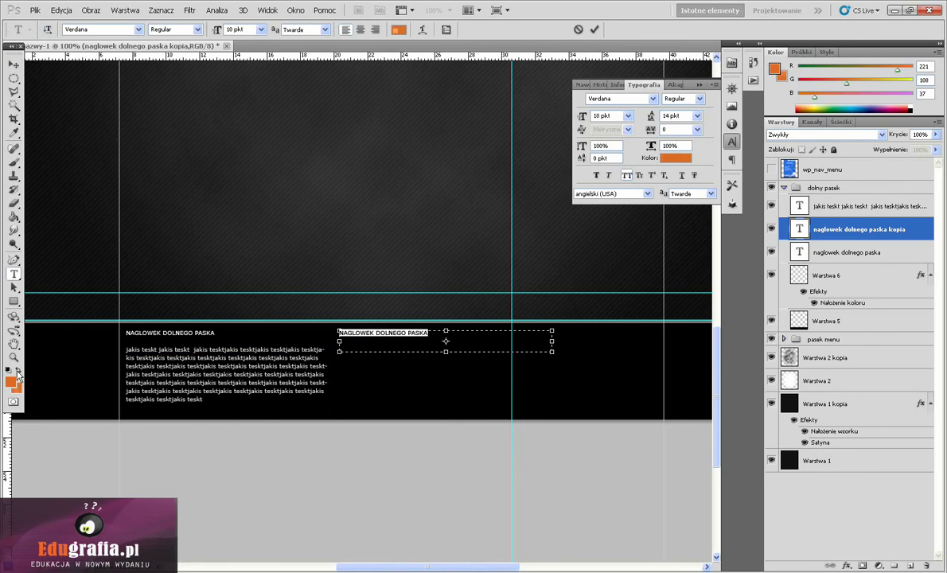
type("Nas")
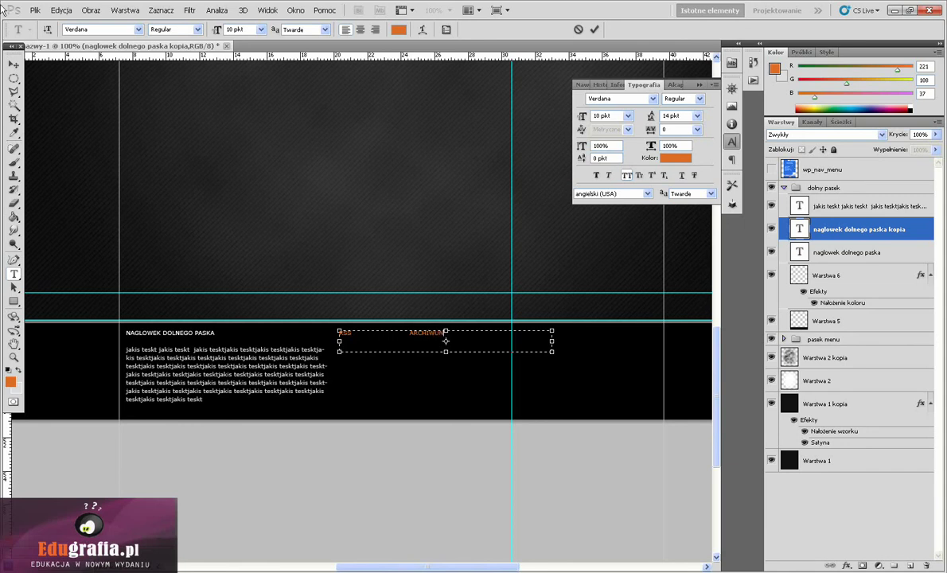
left_click(14, 63)
left_click_drag(424, 341, 459, 350)
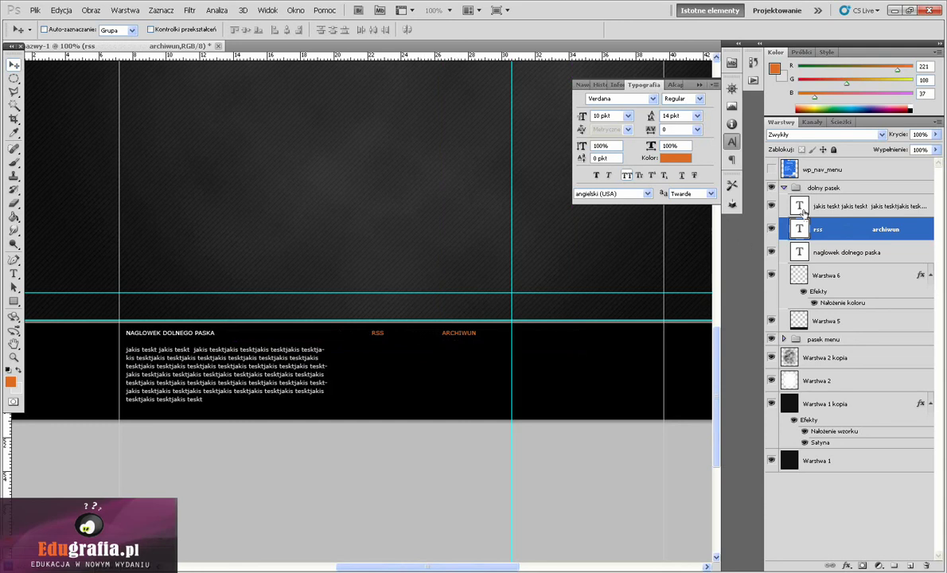
Duplicate the paragraph text layer toward RSS and replace its text with short placeholder lines
left_click(799, 208)
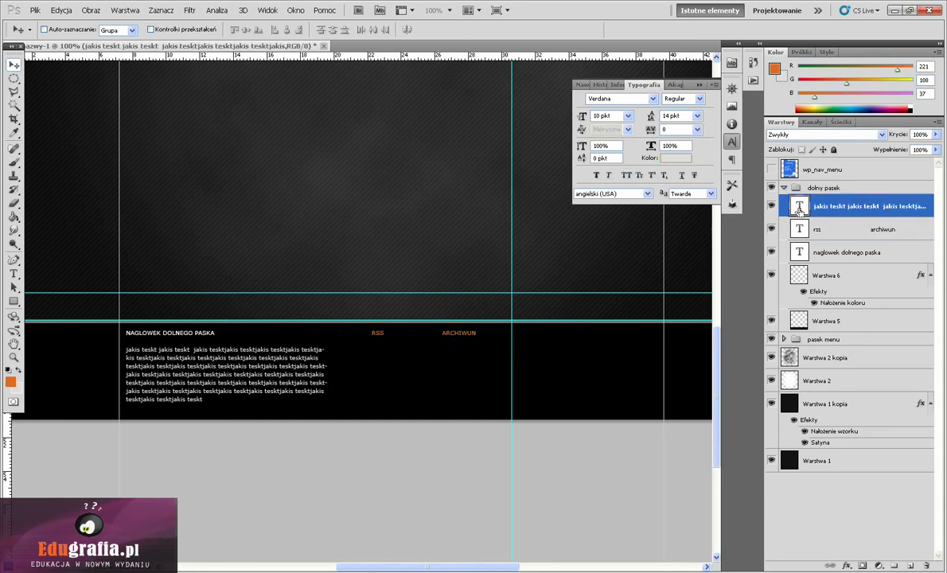
key("ctrl+j")
left_click_drag(297, 363, 517, 364)
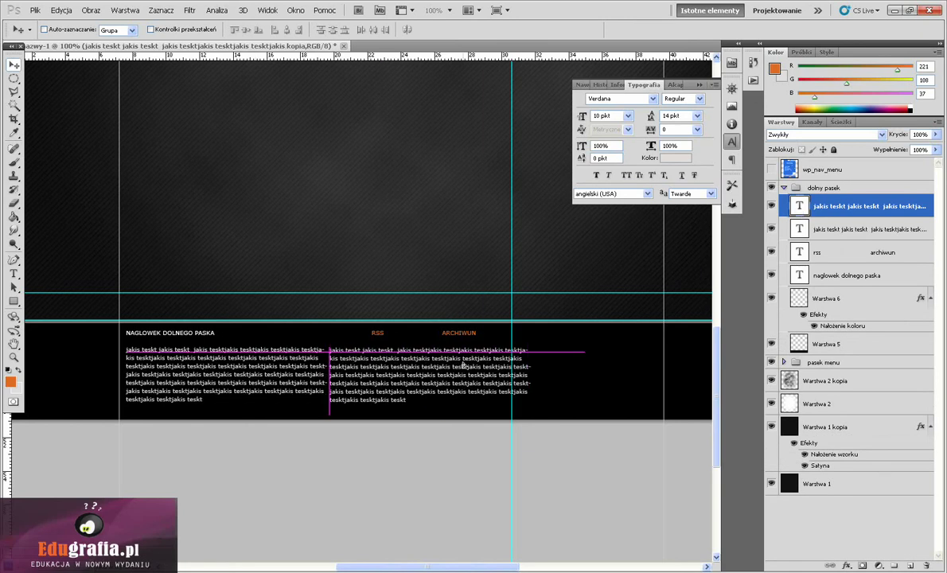
double_click(799, 206)
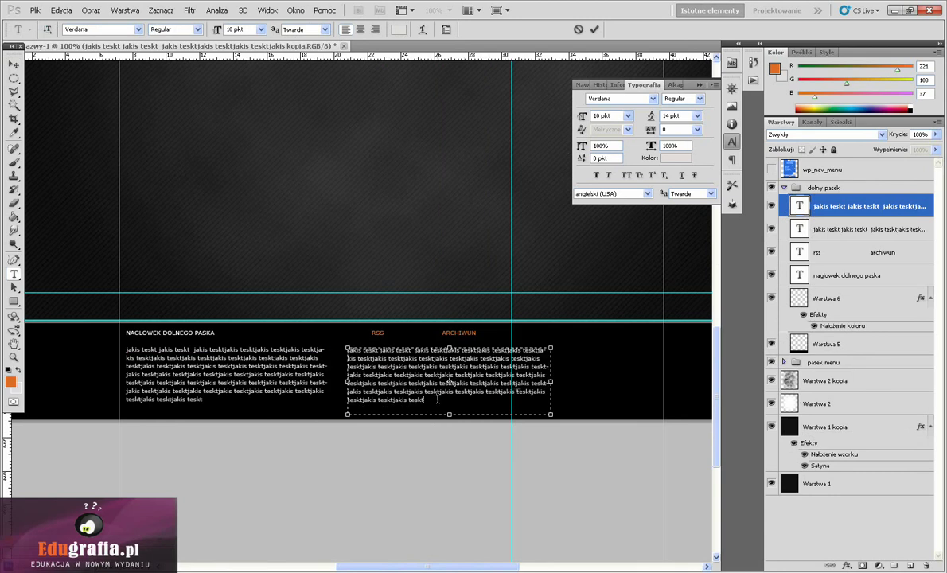
key("BackSpace")
type("hhhh ")
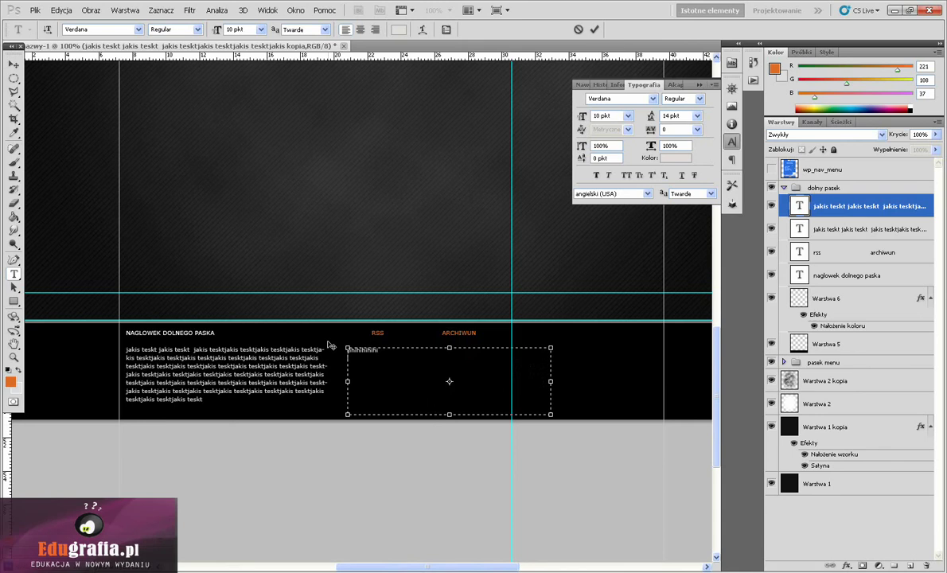
type("jkkkb")
type("kkkb kbkbkbkb ")
type("cgcgcgcgcg")
Align the placeholder link list under RSS and copy it under the ARCHIWUN heading
left_click(14, 63)
left_click_drag(350, 348, 386, 372)
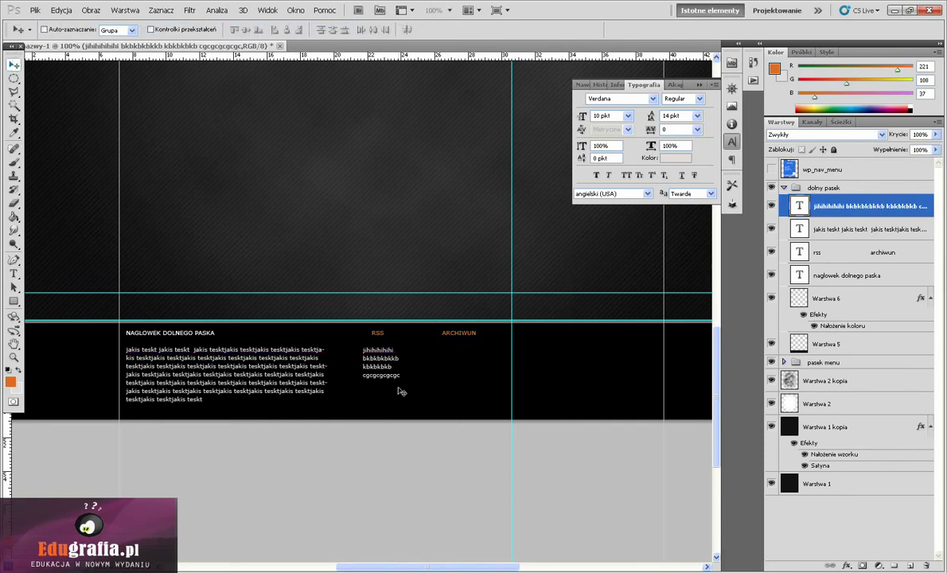
left_click_drag(393, 377, 475, 378)
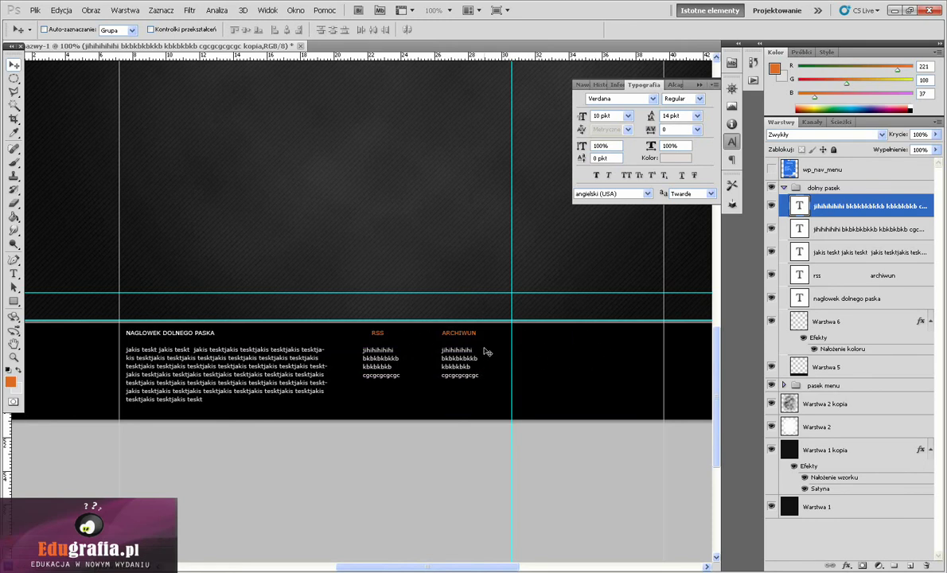
key("ctrl+minus")
key("ctrl+minus")
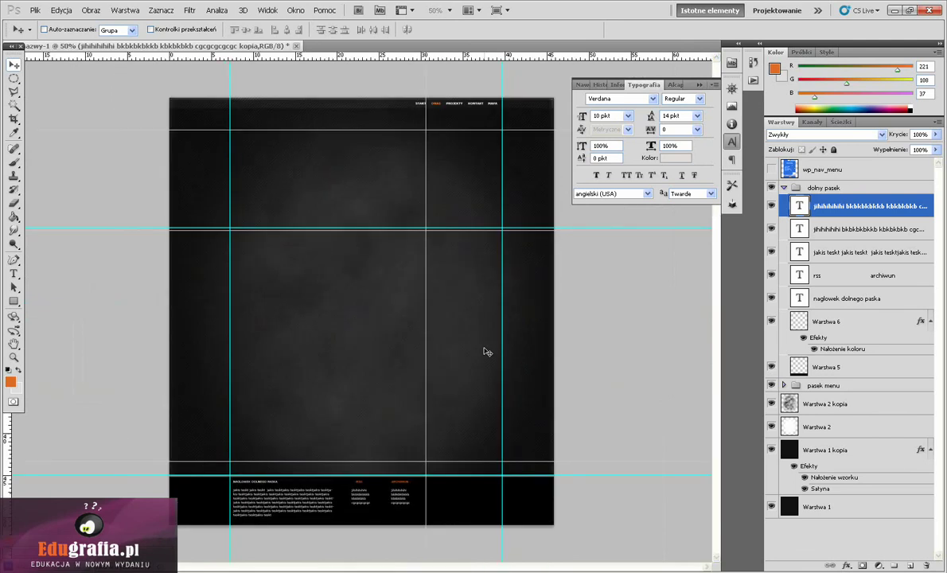